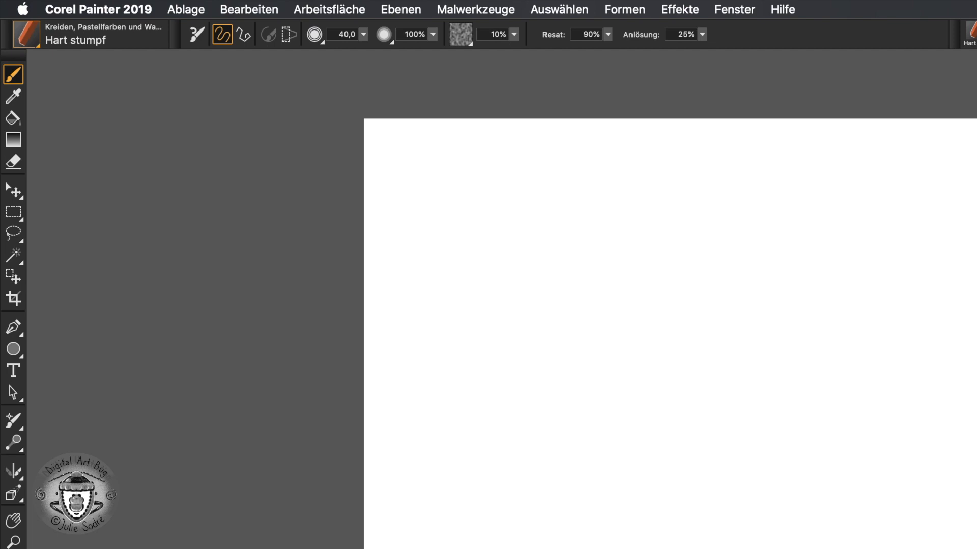
# - Paint a patch of orange test strokes with the Hart stumpf brush from Kreiden, Pastellfarben und Wachsstifte in the middle of the canvas
pyautogui.click(31, 36)
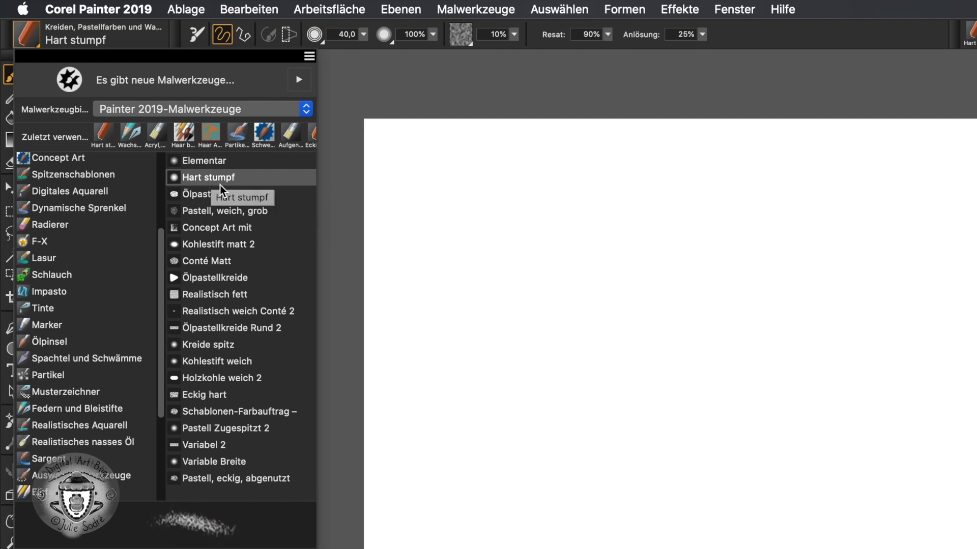
pyautogui.scroll(5, 158, 259)
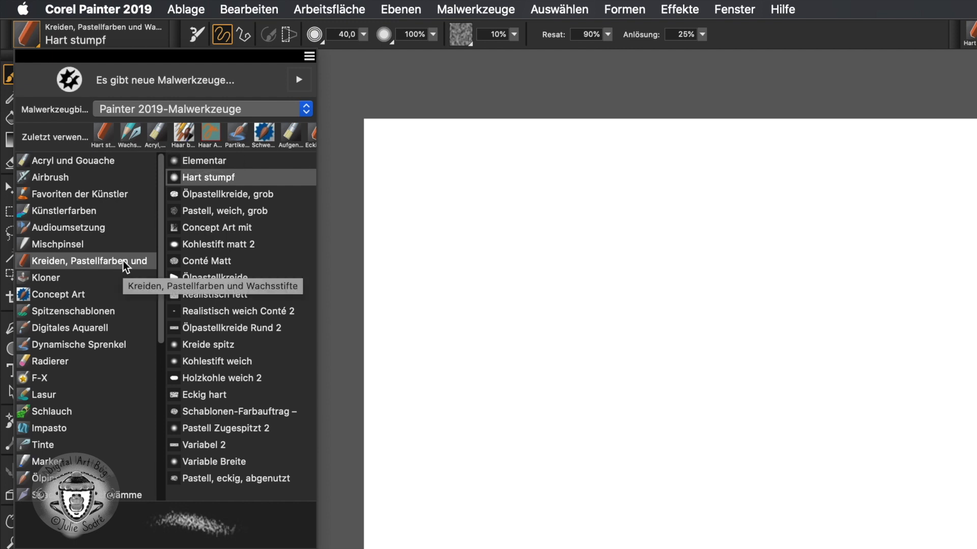
pyautogui.click(636, 442)
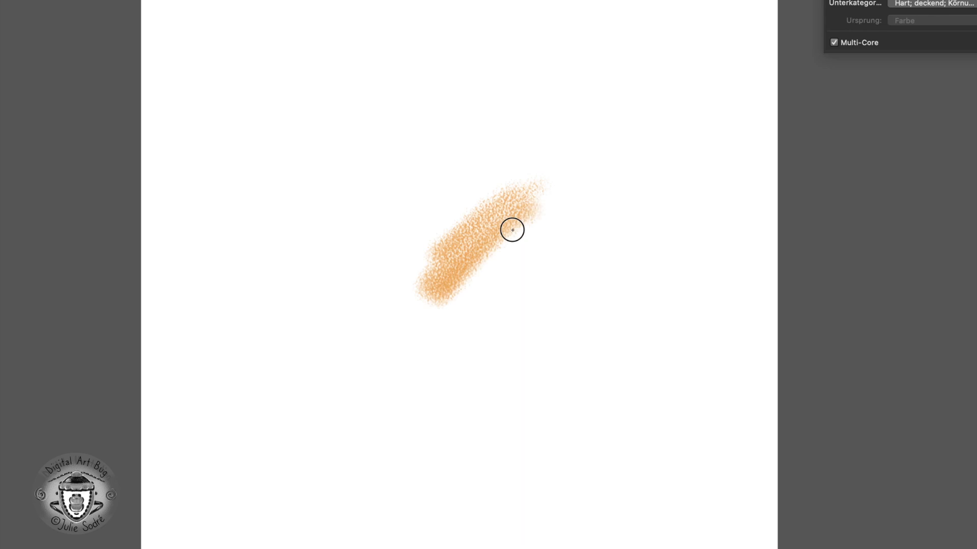
pyautogui.moveTo(512, 230)
pyautogui.mouseDown()
pyautogui.moveTo(517, 297)
pyautogui.moveTo(517, 266)
pyautogui.moveTo(464, 300)
pyautogui.mouseUp()
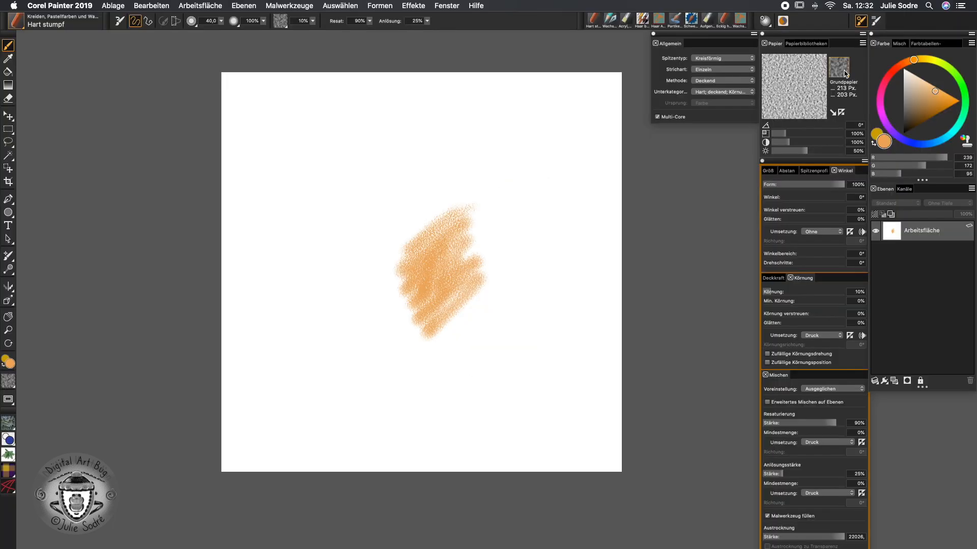
# - Choose the fine hard-grained paper texture (Fein hart gek...) and paint zigzag test strokes to the lower right of the first patch
pyautogui.click(849, 72)
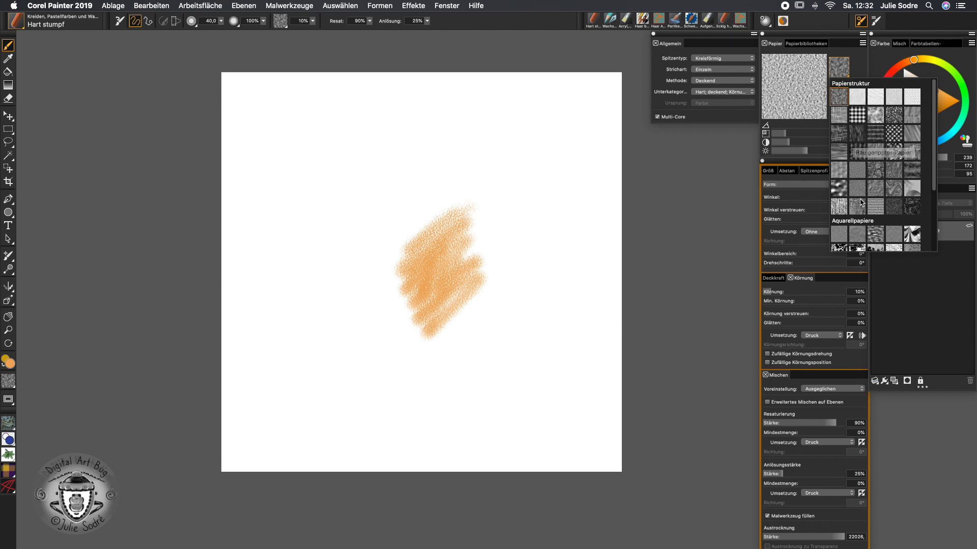
pyautogui.click(859, 171)
pyautogui.moveTo(464, 329)
pyautogui.mouseDown()
pyautogui.moveTo(504, 283)
pyautogui.moveTo(525, 313)
pyautogui.moveTo(533, 338)
pyautogui.mouseUp()
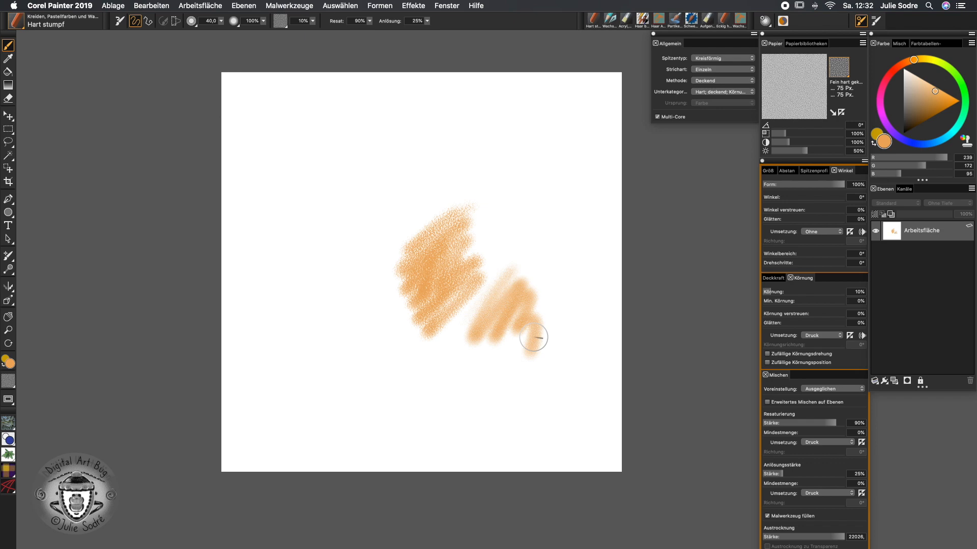
# - Switch to the worn paper texture (Abgenutztes...) and paint a patch of test strokes below the earlier ones
pyautogui.click(842, 69)
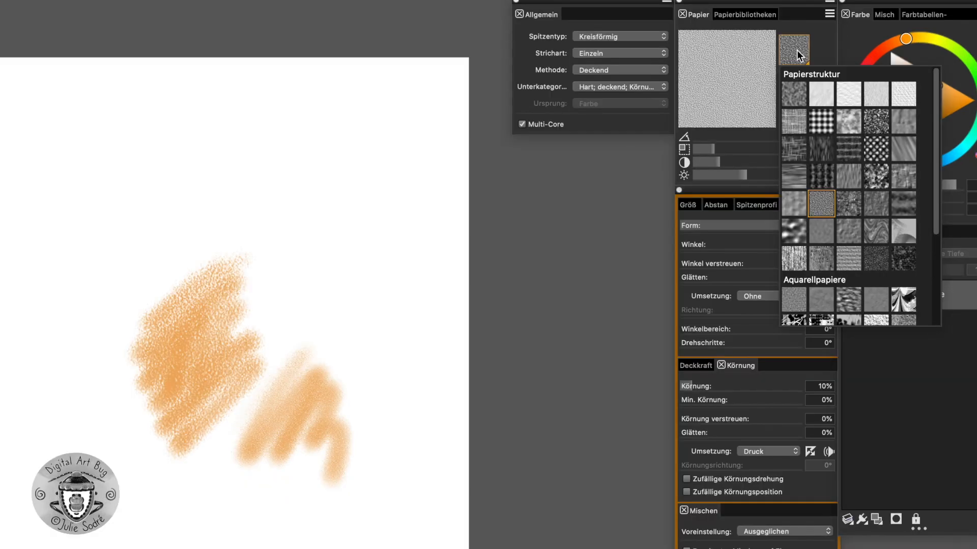
pyautogui.click(853, 196)
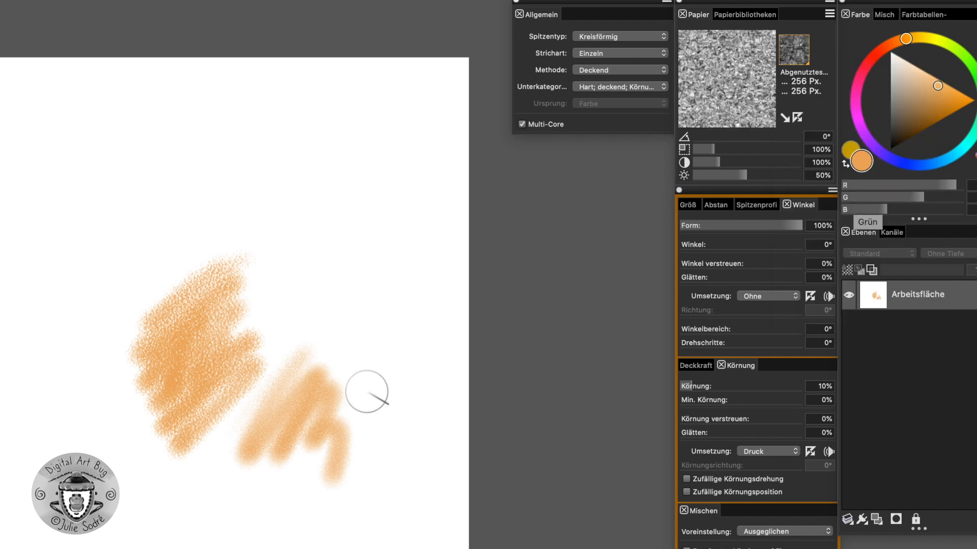
pyautogui.moveTo(229, 427)
pyautogui.mouseDown()
pyautogui.moveTo(175, 524)
pyautogui.moveTo(196, 541)
pyautogui.moveTo(283, 515)
pyautogui.mouseUp()
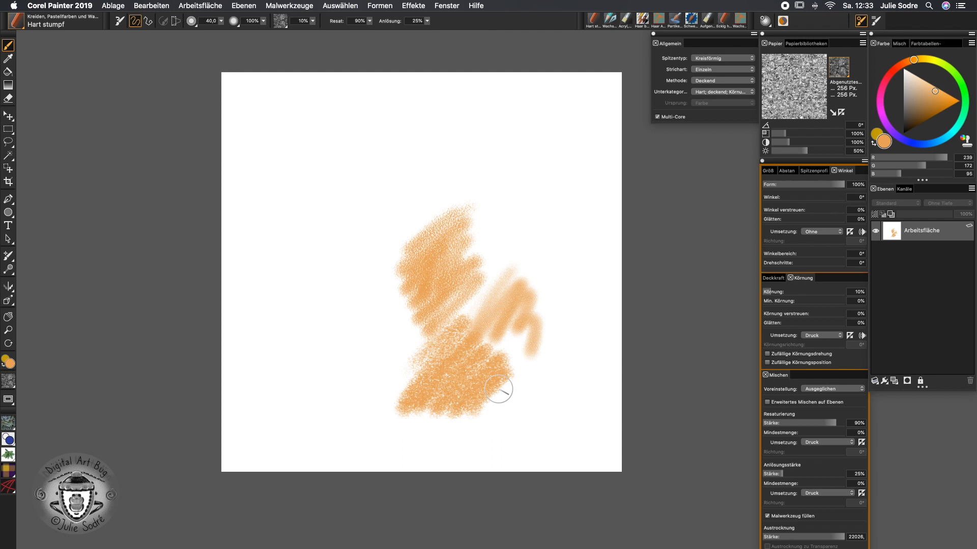
# - Choose the Grundpapier texture, scale it to 71%, and paint test strokes to the upper right of the first patch
pyautogui.click(839, 70)
pyautogui.click(854, 100)
pyautogui.moveTo(486, 283)
pyautogui.mouseDown()
pyautogui.moveTo(499, 260)
pyautogui.moveTo(553, 238)
pyautogui.mouseUp()
pyautogui.moveTo(786, 133); pyautogui.dragTo(779, 137)
pyautogui.moveTo(553, 202)
pyautogui.mouseDown()
pyautogui.moveTo(494, 242)
pyautogui.moveTo(495, 229)
pyautogui.moveTo(530, 220)
pyautogui.moveTo(493, 300)
pyautogui.mouseUp()
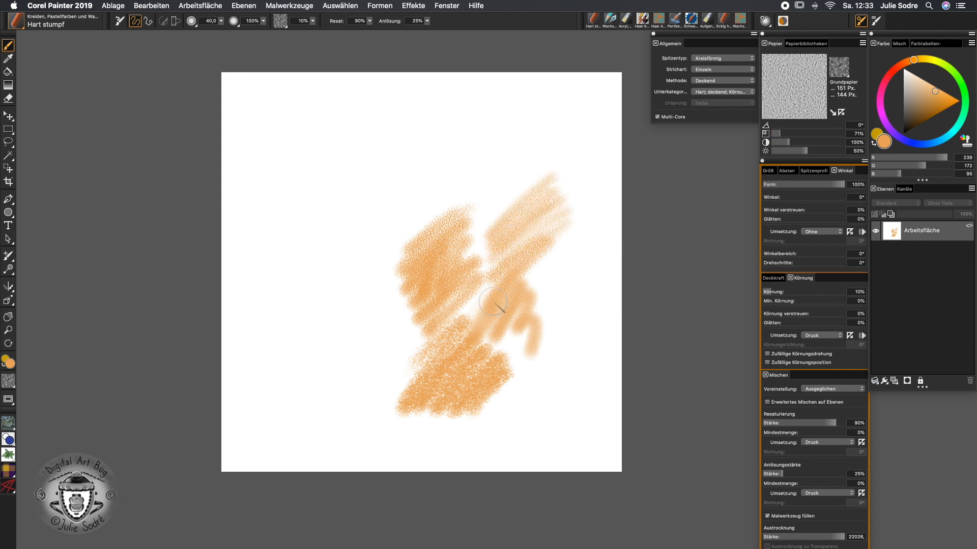
# - Clear all test strokes from the canvas and add a new empty layer above the Arbeitsfläche
pyautogui.press('super+a')
pyautogui.press('BackSpace')
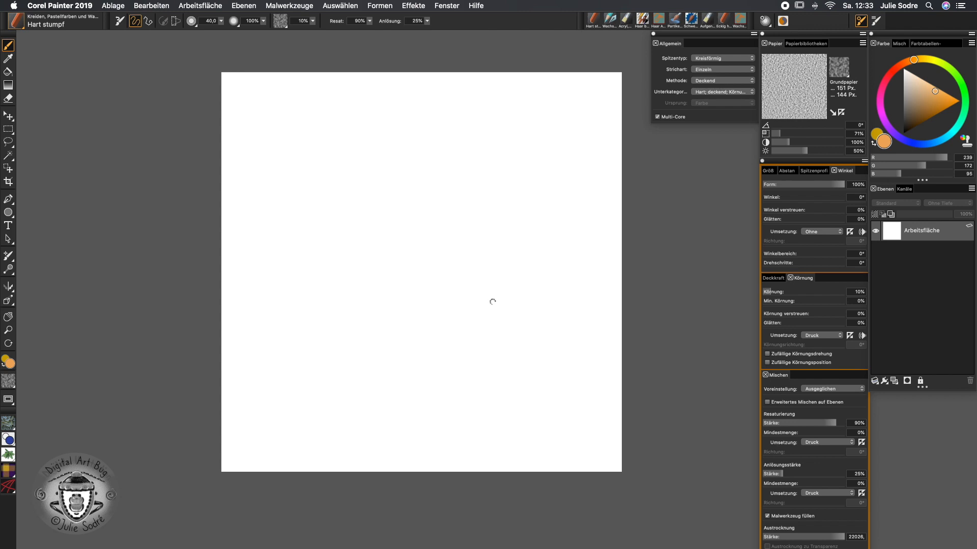
pyautogui.click(892, 382)
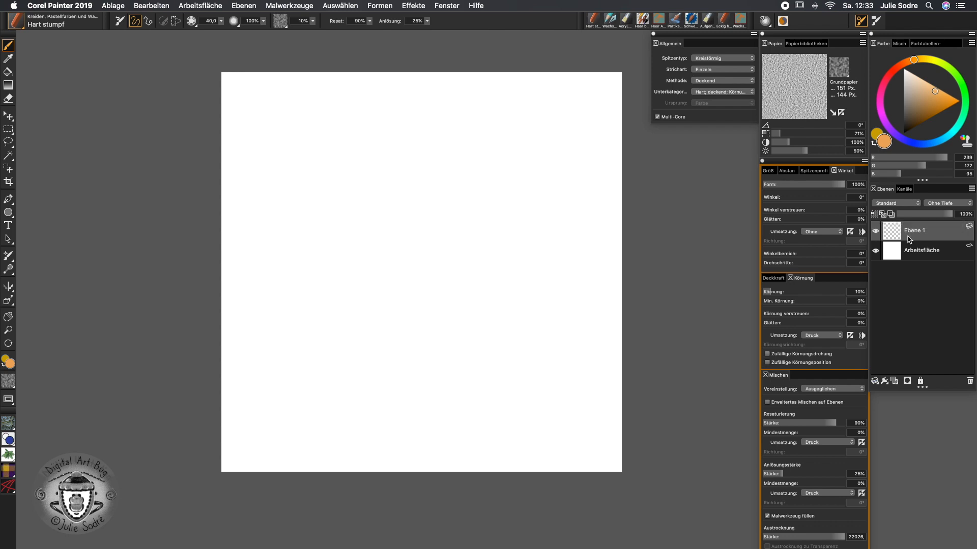
# - Choose the Wachsschaber brush from the Federn und Bleistifte category
pyautogui.click(15, 22)
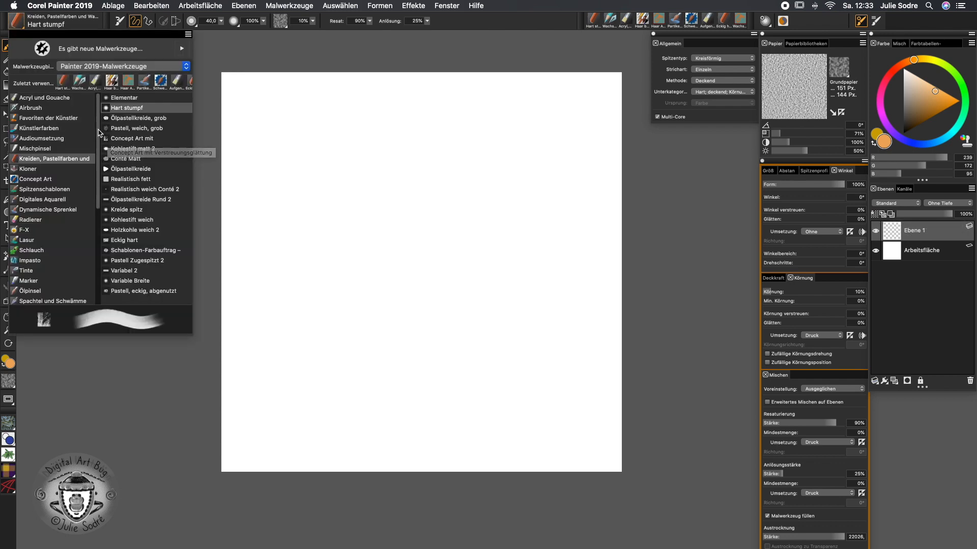
pyautogui.click(79, 85)
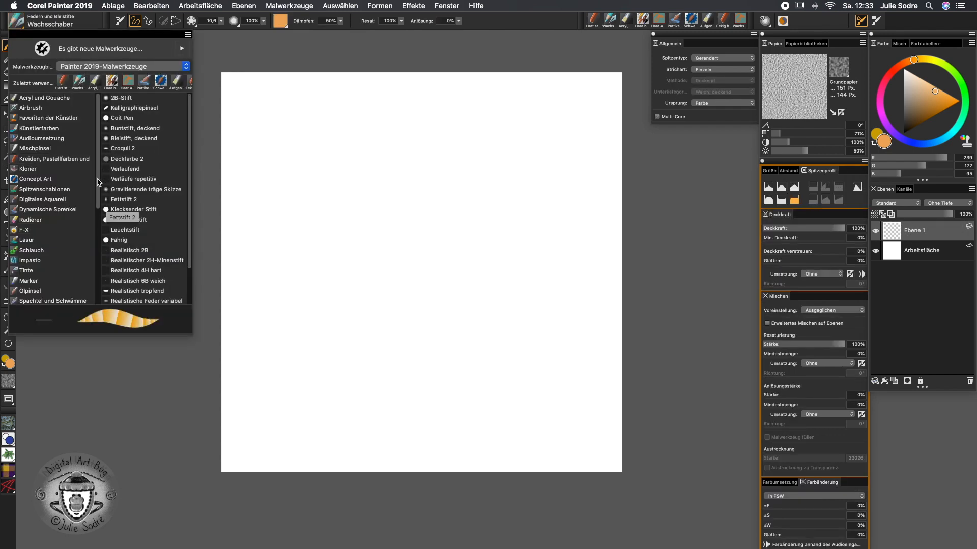
pyautogui.moveTo(98, 186); pyautogui.dragTo(98, 246)
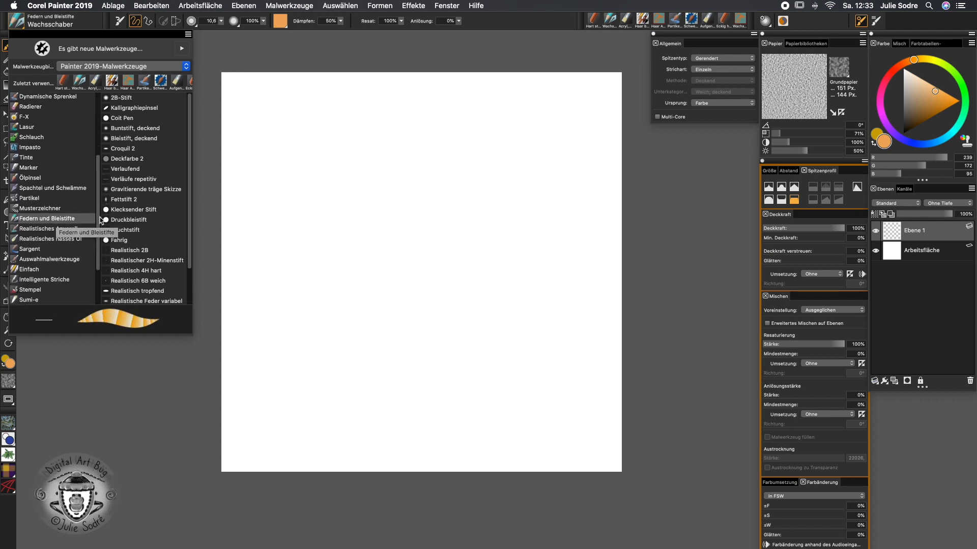
pyautogui.scroll(-4, 189, 227)
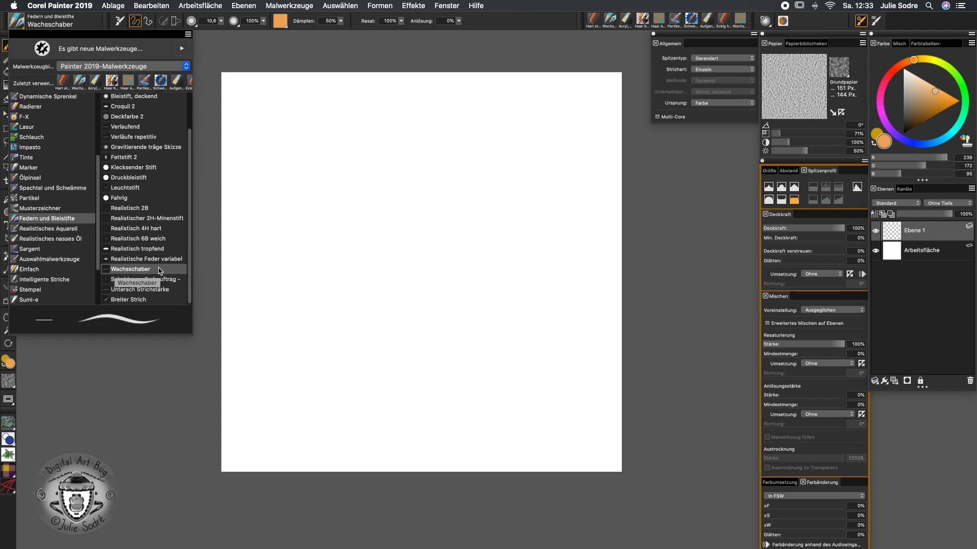
# - Set the painting colour to a muted reddish brown, RGB 131, 77, 67
pyautogui.click(923, 105)
pyautogui.click(897, 65)
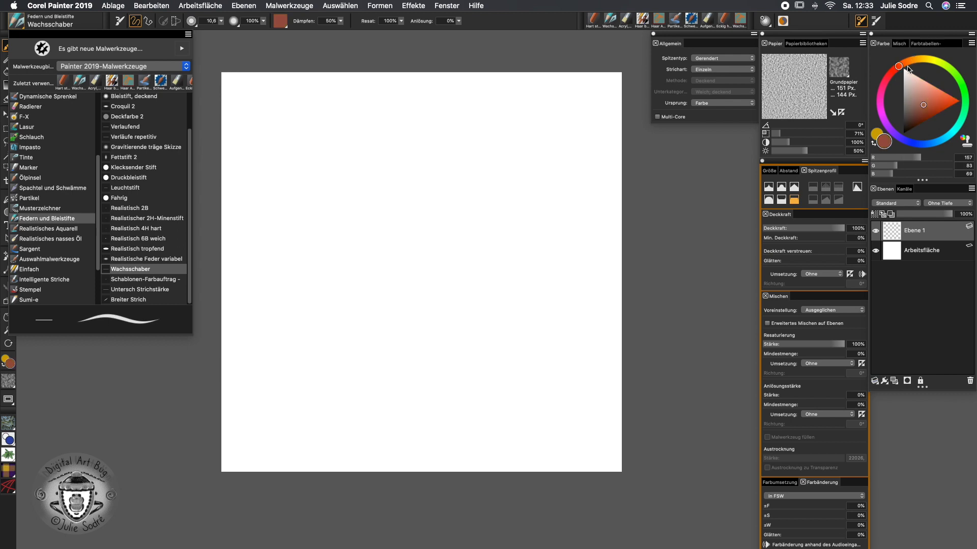
pyautogui.moveTo(925, 101); pyautogui.dragTo(919, 109)
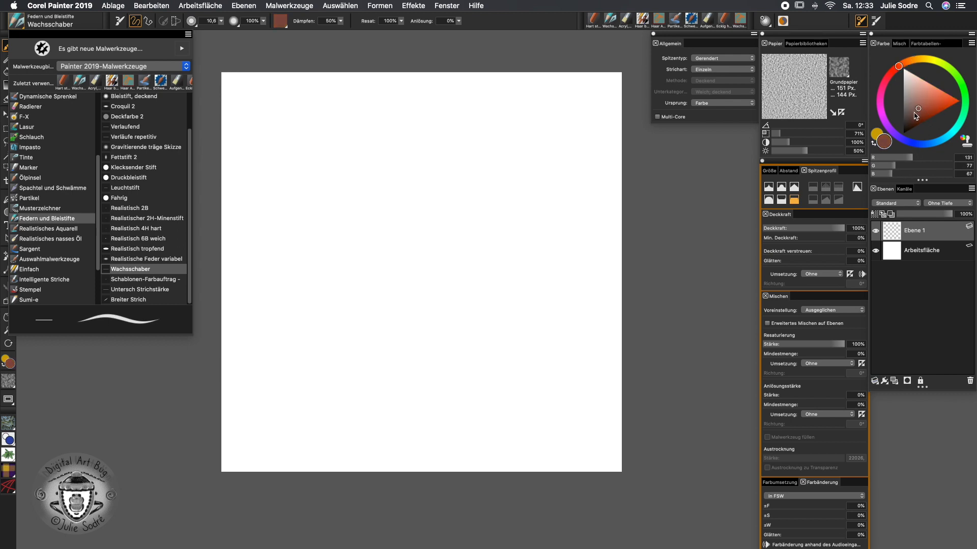
pyautogui.click(411, 247)
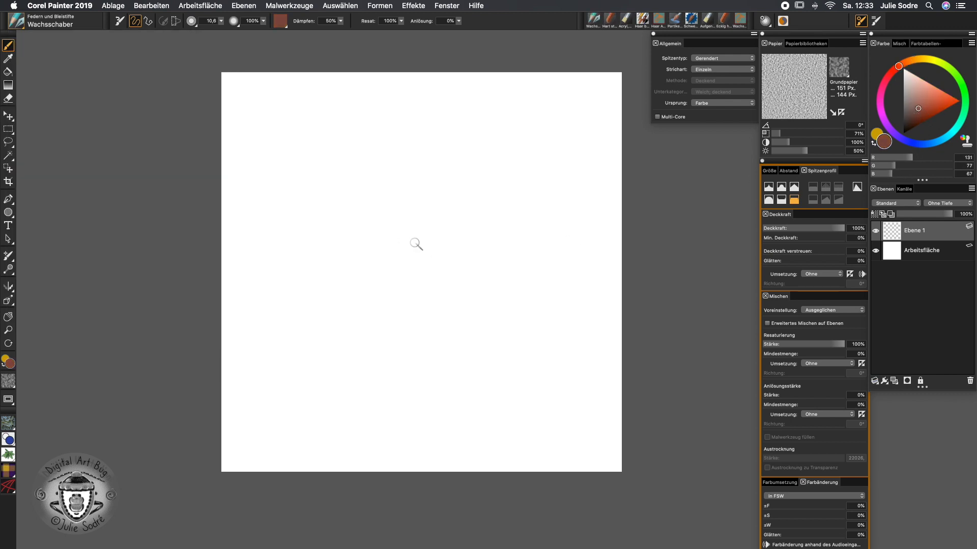
# - Paint a solid apple silhouette with a short curved stem on the new layer and preserve the layer's transparency
pyautogui.moveTo(414, 242)
pyautogui.mouseDown()
pyautogui.moveTo(354, 213)
pyautogui.moveTo(330, 228)
pyautogui.moveTo(324, 272)
pyautogui.moveTo(335, 311)
pyautogui.moveTo(362, 329)
pyautogui.moveTo(427, 330)
pyautogui.moveTo(458, 299)
pyautogui.moveTo(477, 254)
pyautogui.moveTo(451, 215)
pyautogui.moveTo(389, 233)
pyautogui.moveTo(367, 219)
pyautogui.moveTo(342, 221)
pyautogui.moveTo(328, 274)
pyautogui.moveTo(347, 223)
pyautogui.moveTo(339, 281)
pyautogui.moveTo(393, 241)
pyautogui.moveTo(399, 277)
pyautogui.moveTo(441, 229)
pyautogui.moveTo(468, 234)
pyautogui.moveTo(462, 273)
pyautogui.moveTo(429, 317)
pyautogui.moveTo(345, 313)
pyautogui.moveTo(379, 297)
pyautogui.moveTo(365, 312)
pyautogui.moveTo(357, 298)
pyautogui.moveTo(379, 292)
pyautogui.moveTo(442, 283)
pyautogui.moveTo(391, 323)
pyautogui.moveTo(405, 333)
pyautogui.moveTo(430, 321)
pyautogui.moveTo(425, 332)
pyautogui.moveTo(354, 322)
pyautogui.moveTo(348, 268)
pyautogui.moveTo(425, 320)
pyautogui.moveTo(398, 331)
pyautogui.moveTo(422, 332)
pyautogui.moveTo(446, 309)
pyautogui.moveTo(429, 330)
pyautogui.moveTo(346, 328)
pyautogui.moveTo(334, 308)
pyautogui.moveTo(359, 225)
pyautogui.moveTo(412, 288)
pyautogui.moveTo(389, 353)
pyautogui.moveTo(333, 218)
pyautogui.moveTo(318, 262)
pyautogui.moveTo(327, 305)
pyautogui.moveTo(333, 311)
pyautogui.moveTo(323, 222)
pyautogui.moveTo(347, 212)
pyautogui.moveTo(389, 247)
pyautogui.moveTo(413, 246)
pyautogui.moveTo(372, 210)
pyautogui.moveTo(447, 219)
pyautogui.moveTo(375, 207)
pyautogui.moveTo(337, 218)
pyautogui.moveTo(448, 212)
pyautogui.moveTo(440, 288)
pyautogui.mouseUp()
pyautogui.moveTo(473, 234)
pyautogui.mouseDown()
pyautogui.moveTo(436, 199)
pyautogui.moveTo(359, 200)
pyautogui.moveTo(328, 218)
pyautogui.mouseUp()
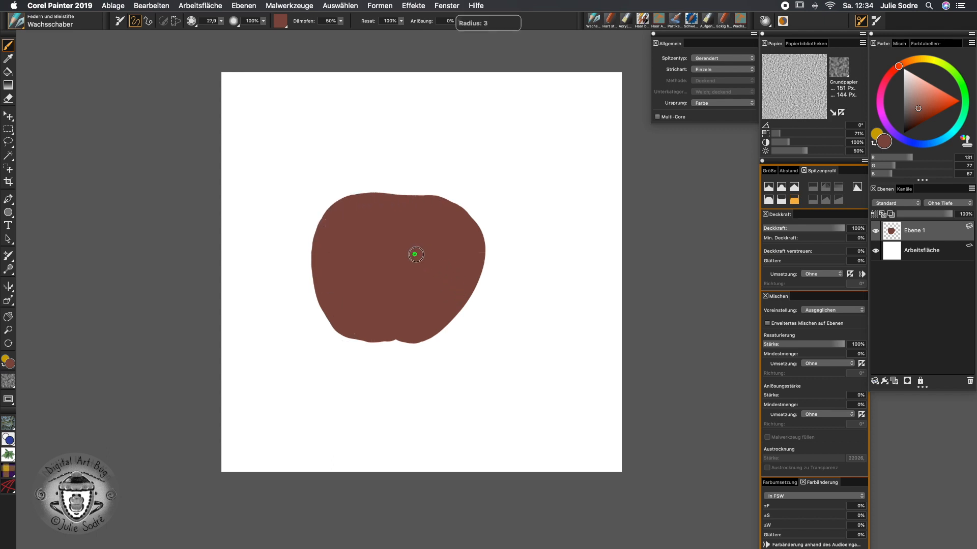
pyautogui.moveTo(396, 194)
pyautogui.mouseDown()
pyautogui.moveTo(422, 172)
pyautogui.moveTo(408, 190)
pyautogui.mouseUp()
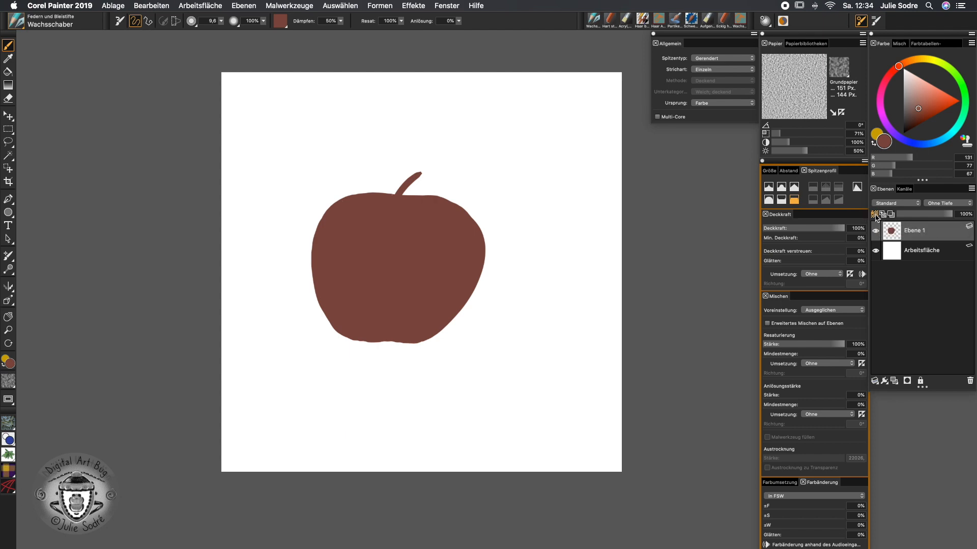
# - Select the Hart stumpf brush at size 52.8 with a light orange colour, RGB 226, 158, 104
pyautogui.click(16, 22)
pyautogui.click(79, 82)
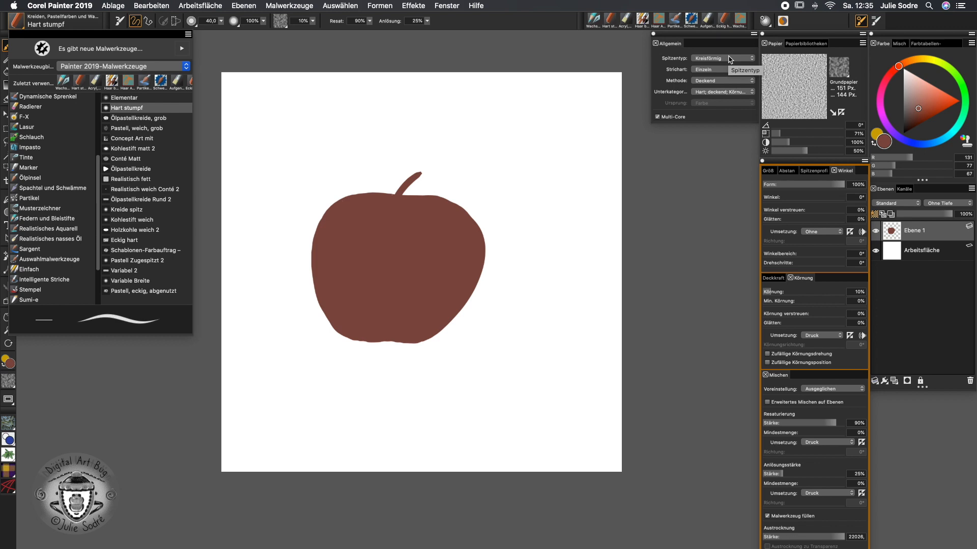
pyautogui.click(910, 61)
pyautogui.moveTo(927, 109)
pyautogui.mouseDown()
pyautogui.moveTo(939, 109)
pyautogui.moveTo(933, 96)
pyautogui.mouseUp()
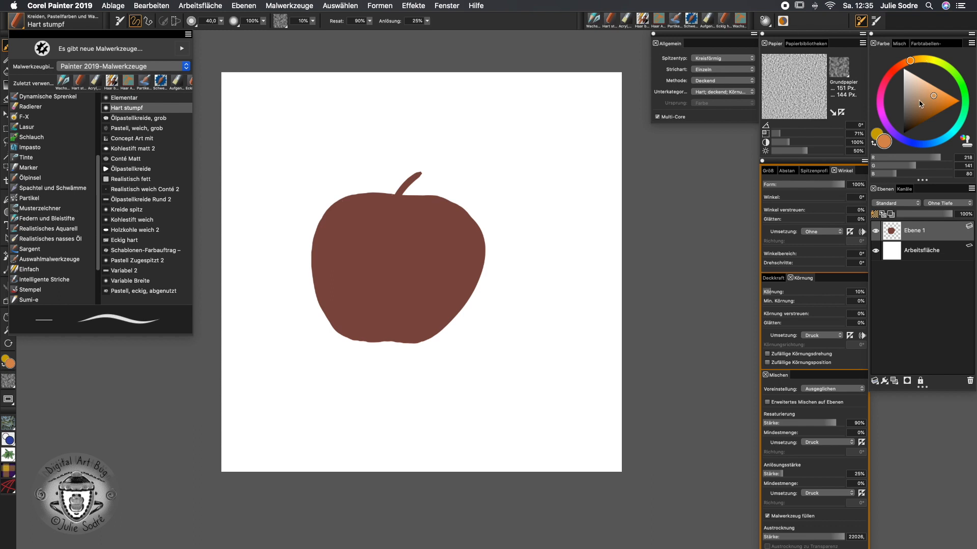
pyautogui.click(931, 93)
pyautogui.moveTo(483, 334); pyautogui.dragTo(486, 350)
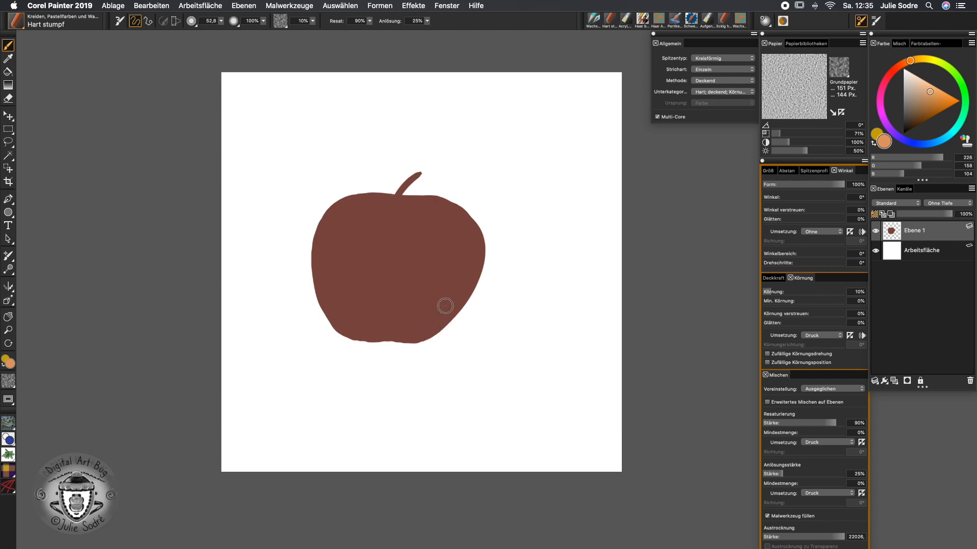
# - Shade the apple's sides and bottom in light orange, raise the grain to 62%, and cover the rest of its lower body
pyautogui.moveTo(421, 338)
pyautogui.mouseDown()
pyautogui.moveTo(476, 231)
pyautogui.moveTo(472, 261)
pyautogui.moveTo(422, 328)
pyautogui.moveTo(465, 307)
pyautogui.moveTo(495, 255)
pyautogui.moveTo(487, 234)
pyautogui.moveTo(414, 299)
pyautogui.moveTo(352, 314)
pyautogui.moveTo(320, 288)
pyautogui.moveTo(321, 241)
pyautogui.moveTo(371, 340)
pyautogui.moveTo(395, 333)
pyautogui.moveTo(384, 343)
pyautogui.mouseUp()
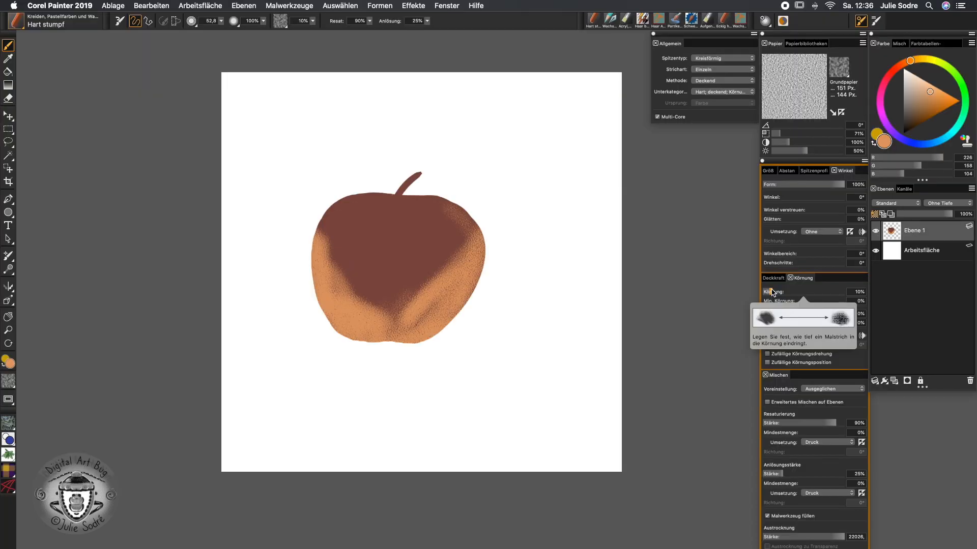
pyautogui.moveTo(771, 292); pyautogui.dragTo(814, 292)
pyautogui.moveTo(452, 308)
pyautogui.mouseDown()
pyautogui.moveTo(431, 274)
pyautogui.moveTo(449, 256)
pyautogui.moveTo(386, 306)
pyautogui.moveTo(347, 281)
pyautogui.moveTo(341, 291)
pyautogui.moveTo(367, 303)
pyautogui.moveTo(426, 298)
pyautogui.moveTo(468, 255)
pyautogui.moveTo(394, 333)
pyautogui.mouseUp()
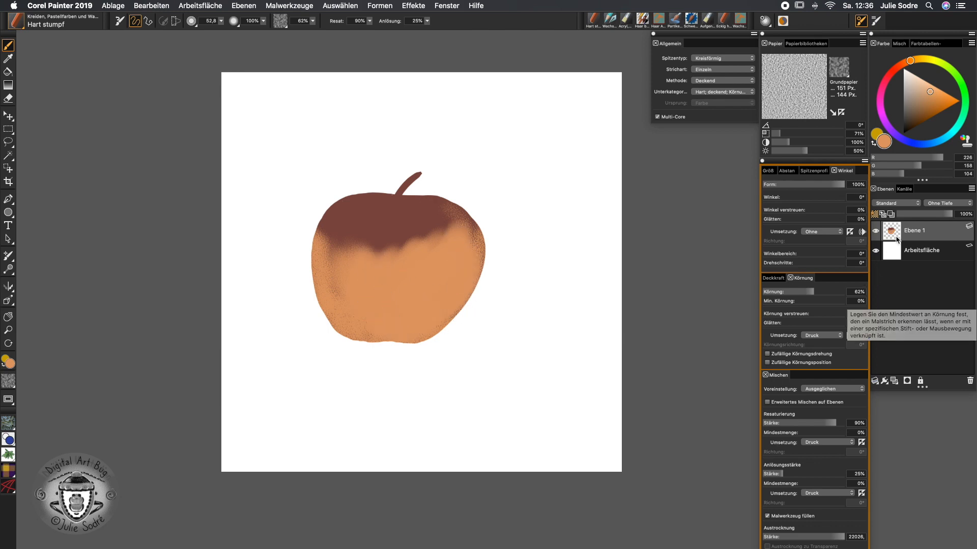
# - Pick a dark red, RGB 128, 36, 30, lower the grain to 19%, and paint textured red over the apple
pyautogui.click(914, 109)
pyautogui.click(896, 70)
pyautogui.click(922, 113)
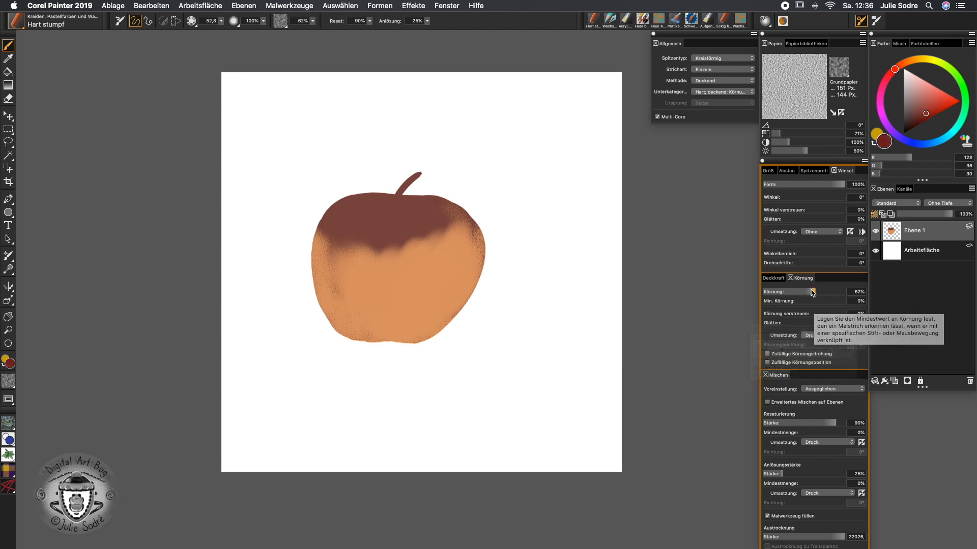
pyautogui.moveTo(813, 292); pyautogui.dragTo(778, 292)
pyautogui.moveTo(414, 306)
pyautogui.mouseDown()
pyautogui.moveTo(445, 286)
pyautogui.moveTo(427, 319)
pyautogui.moveTo(417, 288)
pyautogui.moveTo(408, 293)
pyautogui.moveTo(431, 275)
pyautogui.moveTo(346, 322)
pyautogui.moveTo(326, 236)
pyautogui.moveTo(322, 292)
pyautogui.moveTo(311, 253)
pyautogui.moveTo(366, 183)
pyautogui.moveTo(371, 274)
pyautogui.moveTo(343, 327)
pyautogui.moveTo(372, 341)
pyautogui.moveTo(419, 332)
pyautogui.moveTo(423, 340)
pyautogui.moveTo(427, 313)
pyautogui.moveTo(416, 304)
pyautogui.moveTo(438, 207)
pyautogui.mouseUp()
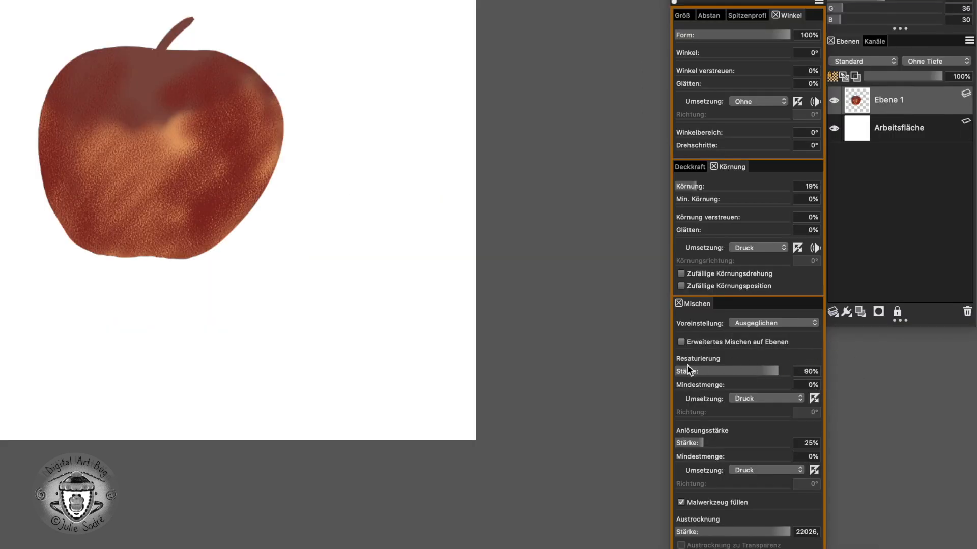
# - Deepen the dark red shading across the apple's right side and lower middle
pyautogui.moveTo(738, 366)
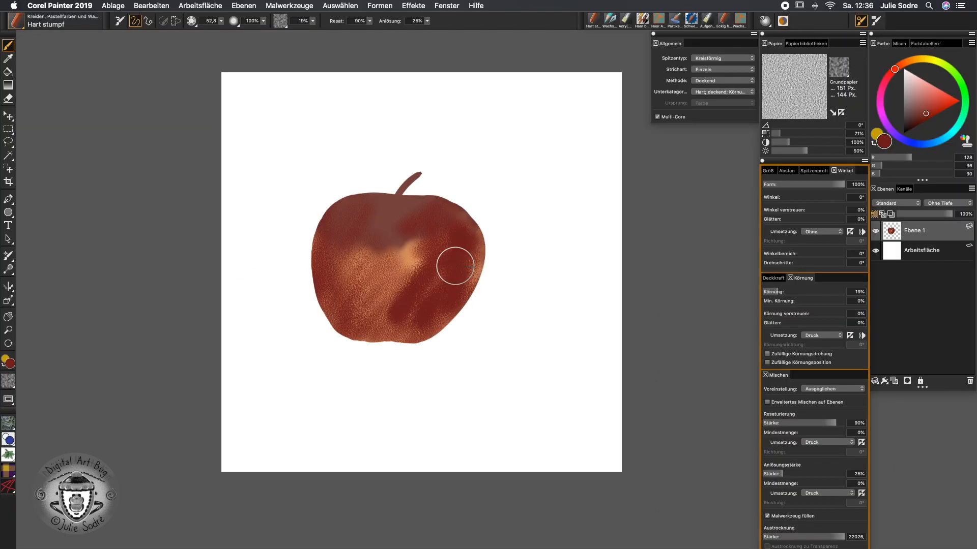
pyautogui.moveTo(455, 265)
pyautogui.mouseDown()
pyautogui.moveTo(402, 322)
pyautogui.moveTo(380, 317)
pyautogui.moveTo(415, 271)
pyautogui.moveTo(387, 295)
pyautogui.moveTo(387, 274)
pyautogui.mouseUp()
pyautogui.moveTo(446, 298); pyautogui.dragTo(422, 324)
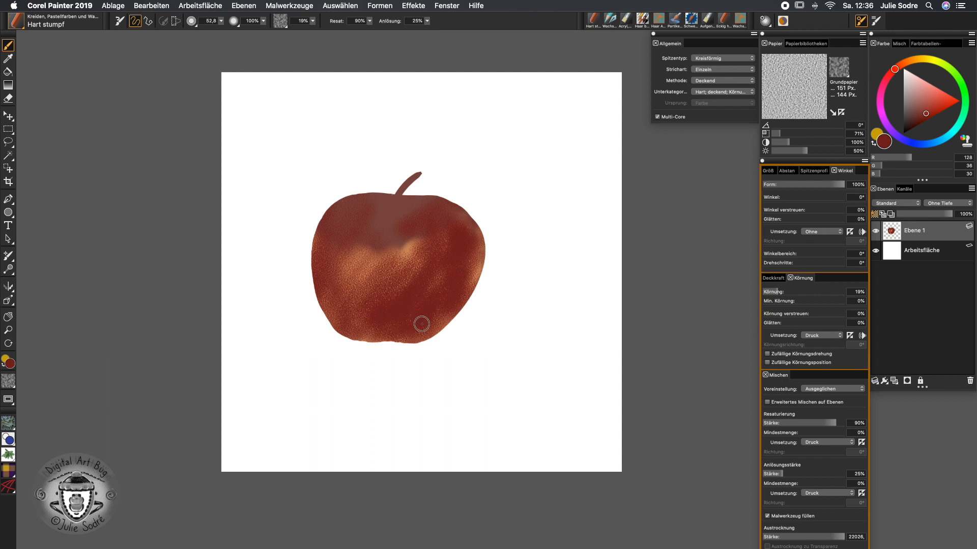
pyautogui.moveTo(460, 277)
pyautogui.mouseDown()
pyautogui.moveTo(477, 263)
pyautogui.moveTo(405, 283)
pyautogui.moveTo(389, 269)
pyautogui.mouseUp()
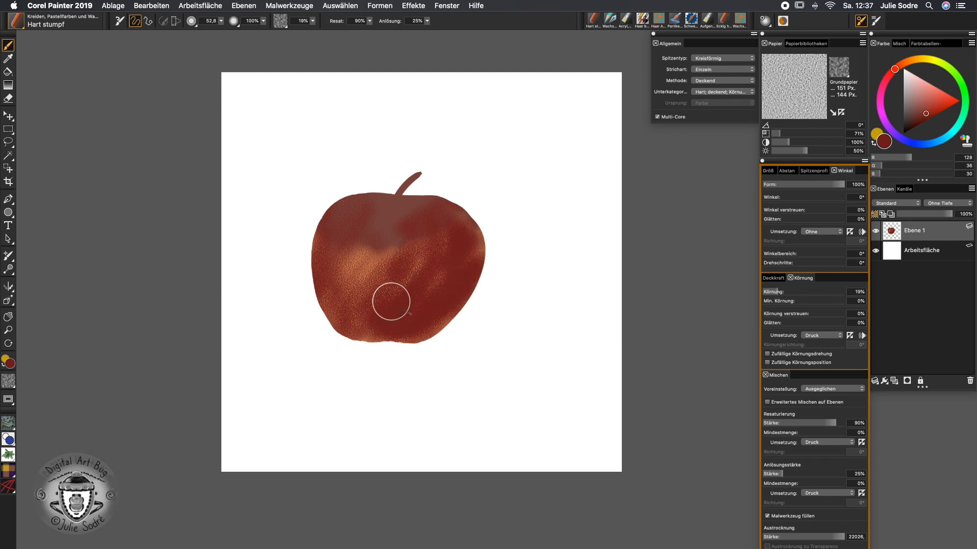
# - Pick an orange, RGB 213, 142, 81, and paint a textured light area over the apple's left side and middle
pyautogui.moveTo(917, 63); pyautogui.dragTo(909, 59)
pyautogui.moveTo(929, 113); pyautogui.dragTo(938, 96)
pyautogui.moveTo(351, 265)
pyautogui.mouseDown()
pyautogui.moveTo(335, 229)
pyautogui.moveTo(330, 239)
pyautogui.moveTo(356, 203)
pyautogui.moveTo(348, 235)
pyautogui.moveTo(379, 290)
pyautogui.moveTo(359, 318)
pyautogui.moveTo(405, 266)
pyautogui.moveTo(329, 272)
pyautogui.mouseUp()
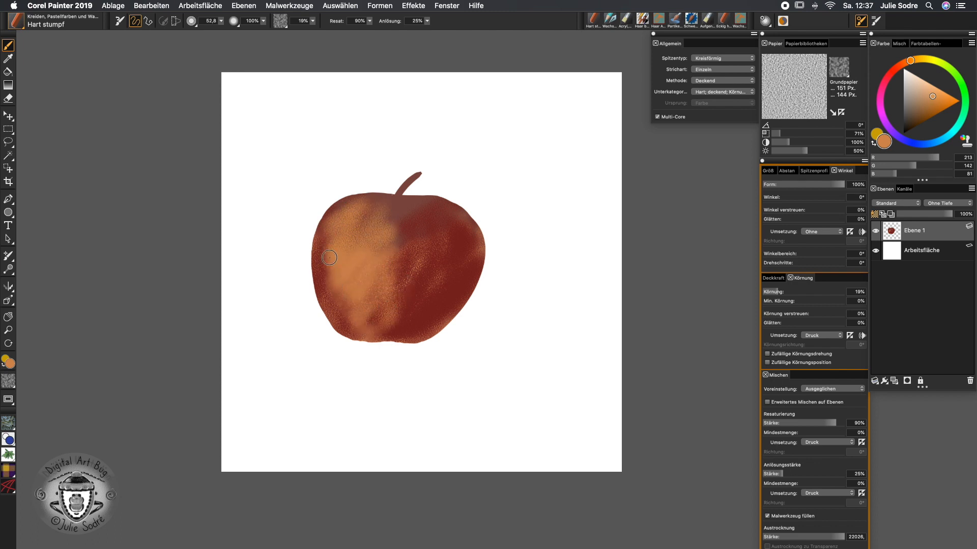
pyautogui.moveTo(331, 235)
pyautogui.mouseDown()
pyautogui.moveTo(389, 214)
pyautogui.moveTo(380, 213)
pyautogui.moveTo(383, 227)
pyautogui.moveTo(429, 235)
pyautogui.mouseUp()
pyautogui.moveTo(356, 235)
pyautogui.mouseDown()
pyautogui.moveTo(401, 237)
pyautogui.moveTo(382, 276)
pyautogui.moveTo(380, 317)
pyautogui.moveTo(412, 325)
pyautogui.mouseUp()
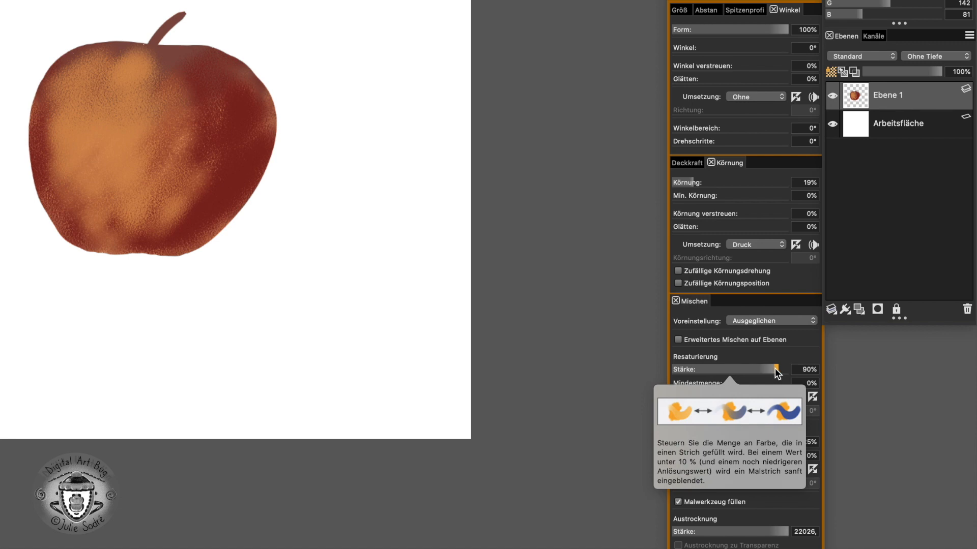
# - Set the brush's resaturation strength to 41% and its dissolution strength (Anlösungsstärke) to 82%
pyautogui.moveTo(774, 368); pyautogui.dragTo(727, 370)
pyautogui.moveTo(699, 441); pyautogui.dragTo(764, 445)
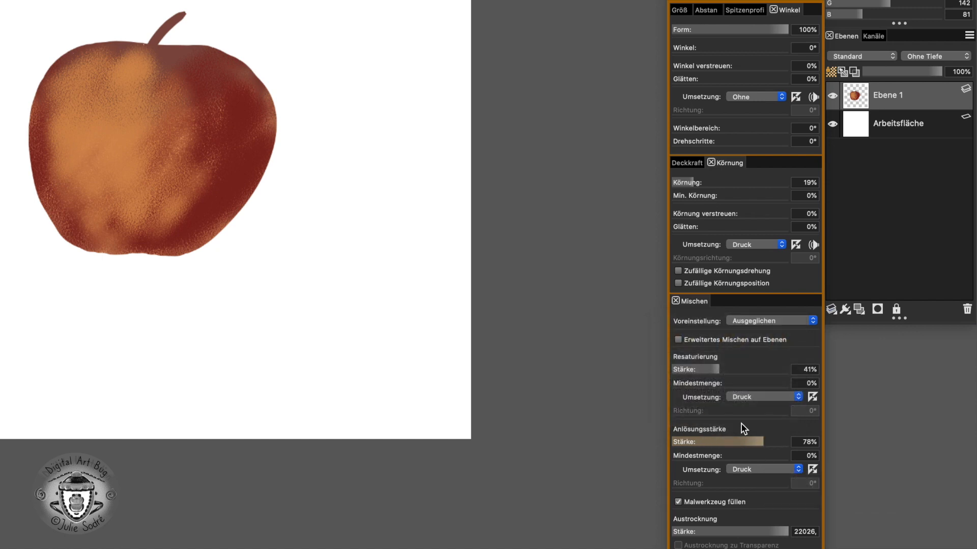
pyautogui.moveTo(762, 441); pyautogui.dragTo(764, 442)
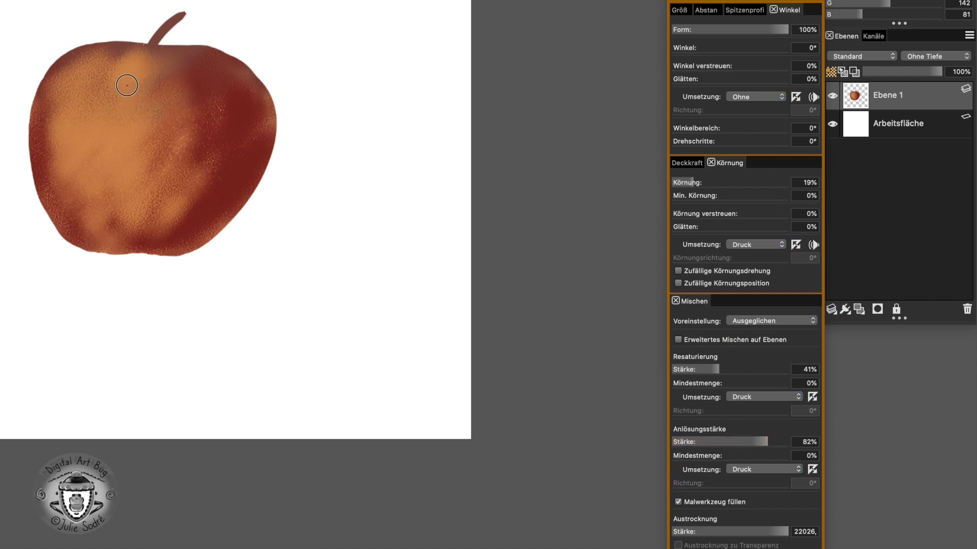
# - Blend the orange and dark red areas across the apple's left side and lower right with broad strokes
pyautogui.moveTo(93, 91)
pyautogui.mouseDown()
pyautogui.moveTo(36, 119)
pyautogui.moveTo(31, 155)
pyautogui.moveTo(55, 106)
pyautogui.moveTo(81, 190)
pyautogui.moveTo(110, 174)
pyautogui.mouseUp()
pyautogui.moveTo(143, 214)
pyautogui.mouseDown()
pyautogui.moveTo(163, 220)
pyautogui.moveTo(212, 199)
pyautogui.moveTo(220, 133)
pyautogui.moveTo(209, 88)
pyautogui.moveTo(163, 87)
pyautogui.moveTo(188, 142)
pyautogui.moveTo(148, 212)
pyautogui.moveTo(225, 196)
pyautogui.mouseUp()
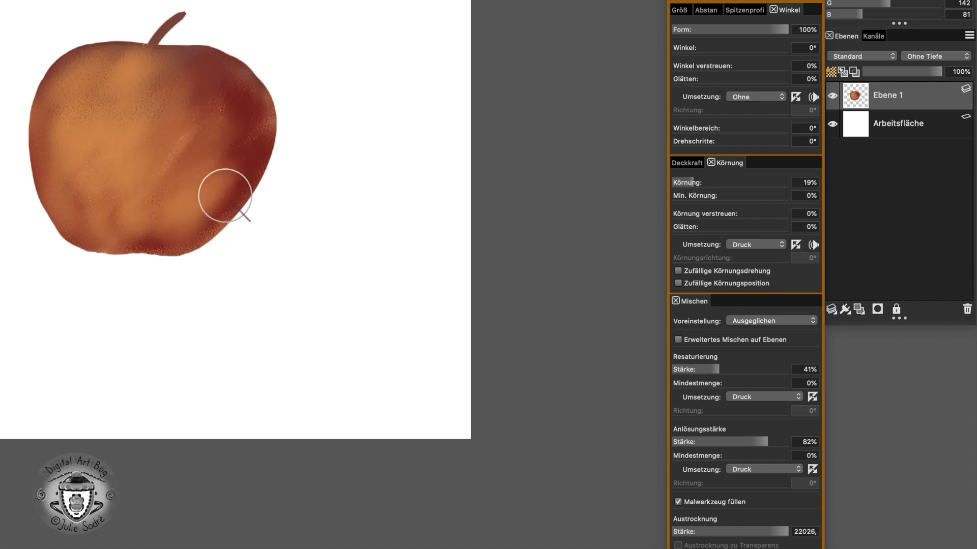
# - Set resaturation to 81% and dissolution to 39%, and paint dark red, RGB 136, 38, 22, around the apple's orange area
pyautogui.moveTo(719, 370); pyautogui.dragTo(766, 369)
pyautogui.moveTo(767, 442); pyautogui.dragTo(732, 442)
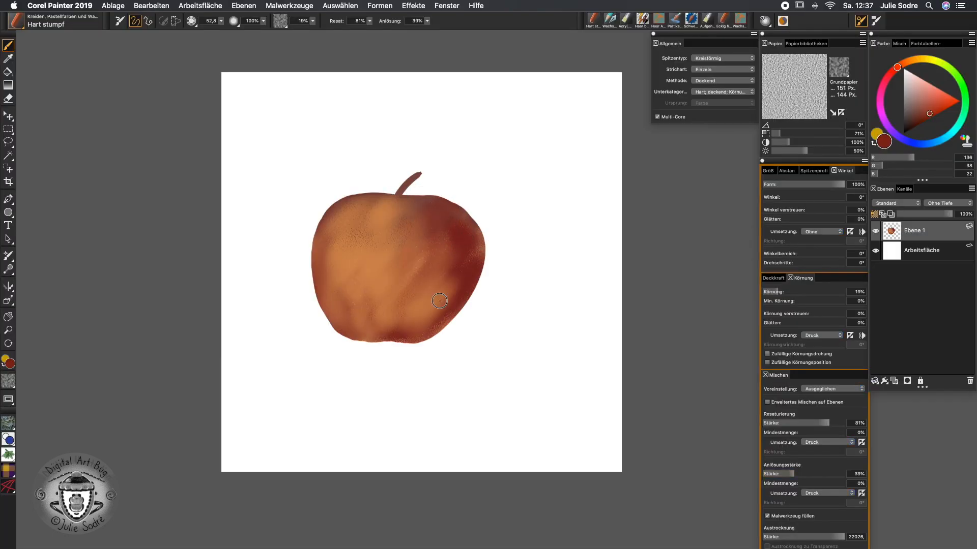
pyautogui.moveTo(439, 301)
pyautogui.mouseDown()
pyautogui.moveTo(464, 270)
pyautogui.moveTo(438, 270)
pyautogui.moveTo(394, 206)
pyautogui.moveTo(468, 225)
pyautogui.moveTo(351, 192)
pyautogui.moveTo(387, 204)
pyautogui.moveTo(321, 299)
pyautogui.moveTo(369, 339)
pyautogui.mouseUp()
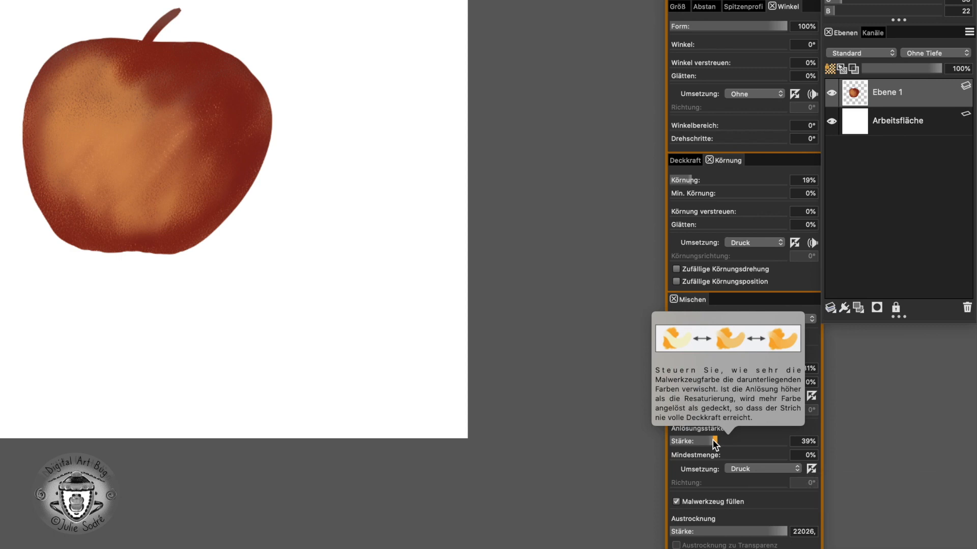
# - Set dissolution to 83% and resaturation to 54%, and invert the pressure control of the dissolution
pyautogui.click(767, 441)
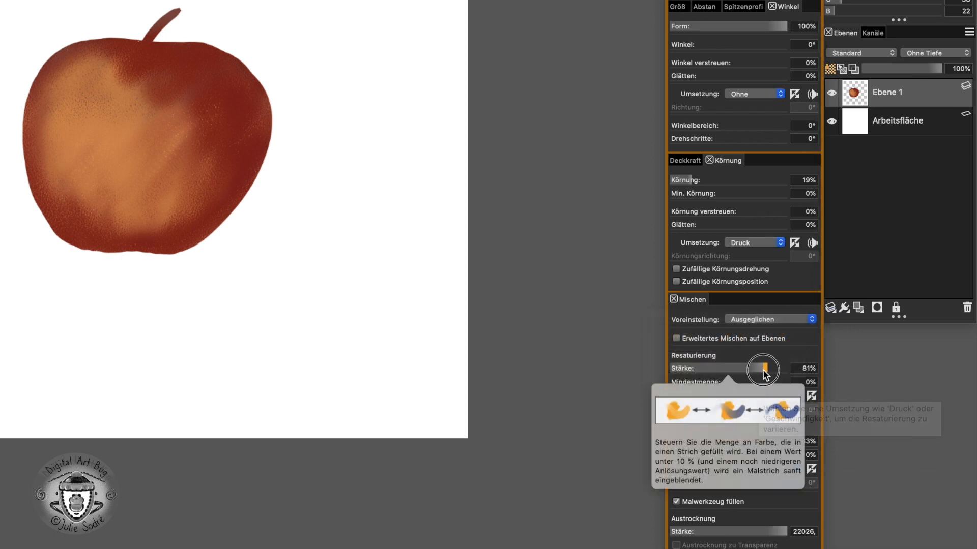
pyautogui.click(736, 370)
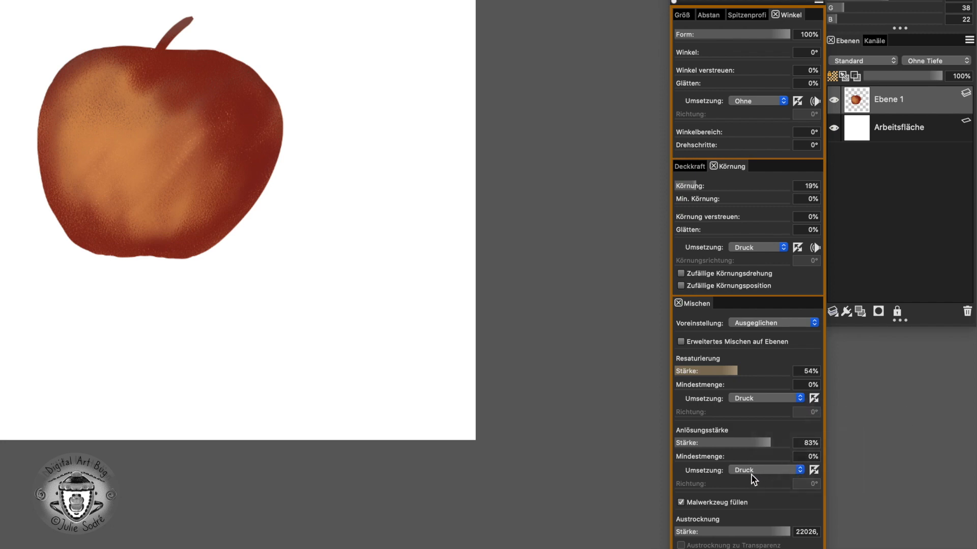
pyautogui.click(819, 470)
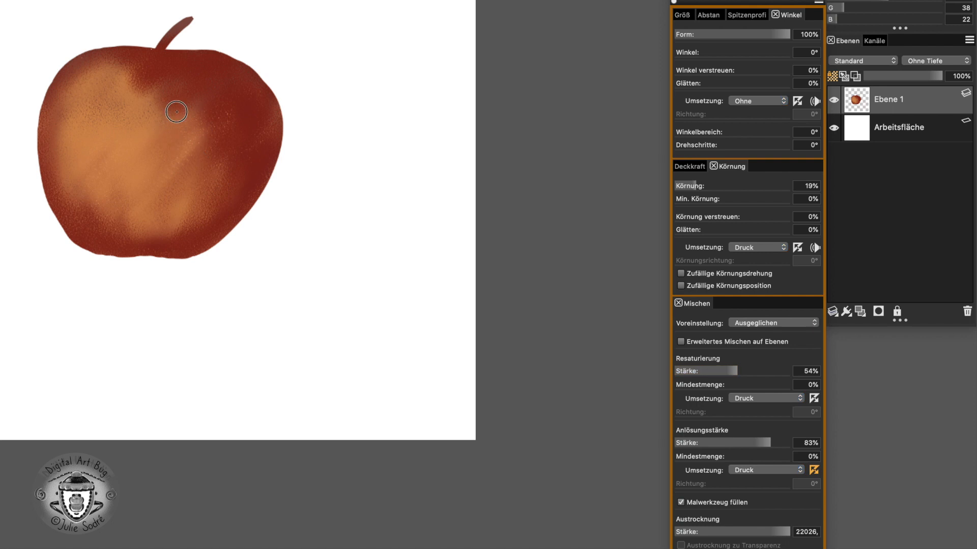
# - Try blending dark red over the apple's orange area with the inverted pressure, and undo it
pyautogui.moveTo(176, 103)
pyautogui.mouseDown()
pyautogui.moveTo(137, 65)
pyautogui.moveTo(93, 77)
pyautogui.moveTo(73, 131)
pyautogui.moveTo(80, 144)
pyautogui.moveTo(120, 119)
pyautogui.moveTo(142, 158)
pyautogui.moveTo(143, 205)
pyautogui.moveTo(200, 193)
pyautogui.mouseUp()
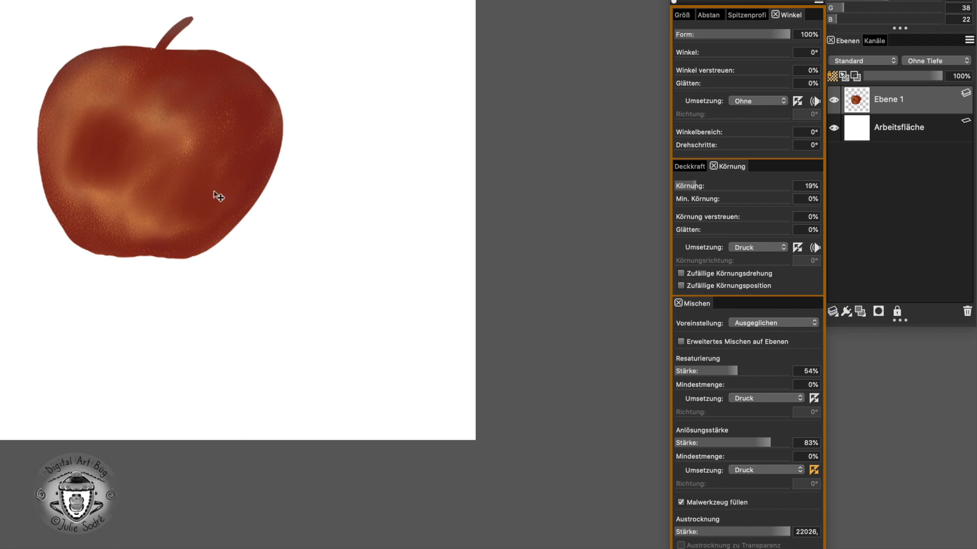
pyautogui.press('super+z')
# - Pick a pale cream colour and paint a textured highlight on the apple's upper left side
pyautogui.click(899, 1)
pyautogui.click(899, 1)
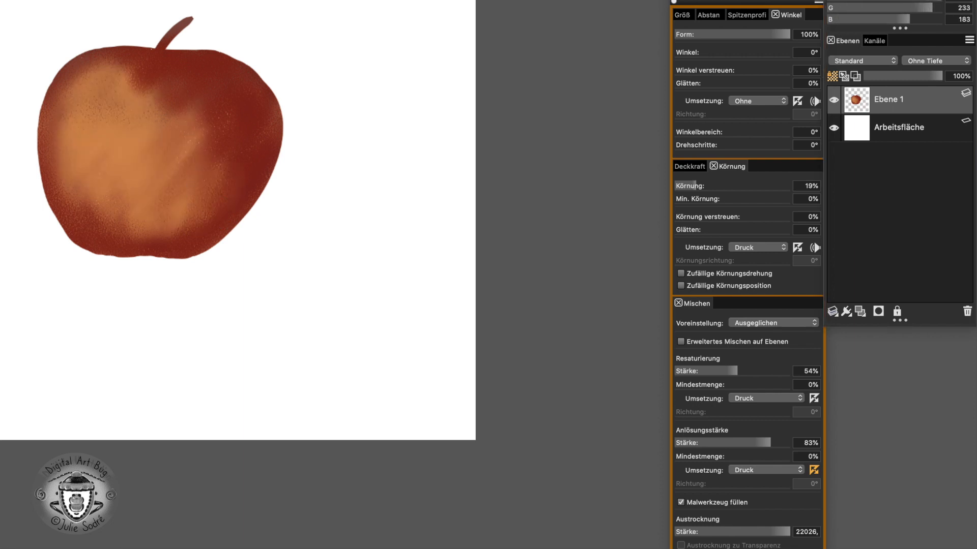
pyautogui.moveTo(137, 121)
pyautogui.mouseDown()
pyautogui.moveTo(115, 90)
pyautogui.moveTo(63, 138)
pyautogui.moveTo(59, 165)
pyautogui.moveTo(114, 72)
pyautogui.moveTo(143, 70)
pyautogui.moveTo(151, 94)
pyautogui.moveTo(88, 158)
pyautogui.moveTo(107, 138)
pyautogui.moveTo(91, 156)
pyautogui.moveTo(67, 153)
pyautogui.moveTo(79, 92)
pyautogui.moveTo(129, 88)
pyautogui.moveTo(117, 122)
pyautogui.mouseUp()
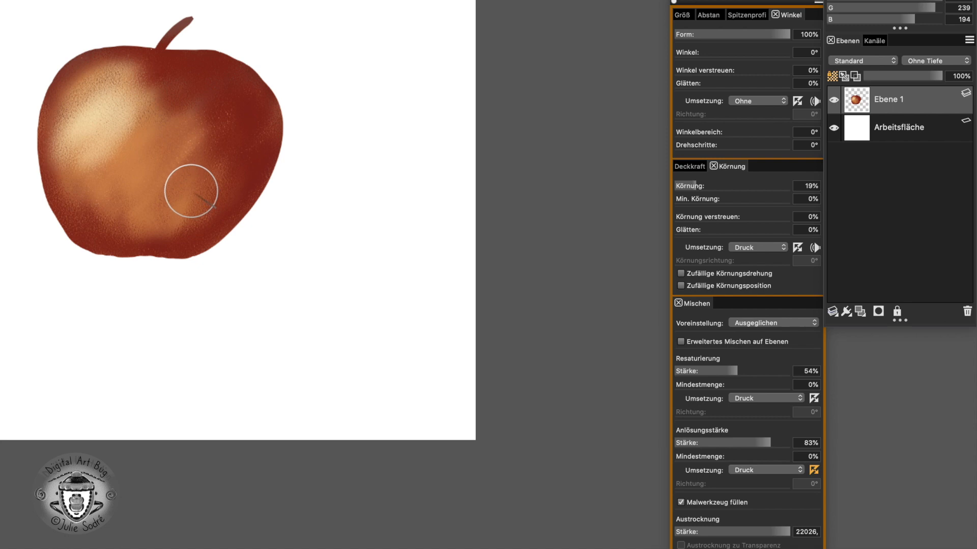
# - Sample the apple's orange and paint a soft light rim along its right and bottom edges
pyautogui.keyDown('alt'); pyautogui.click(148, 173); pyautogui.keyUp('alt')
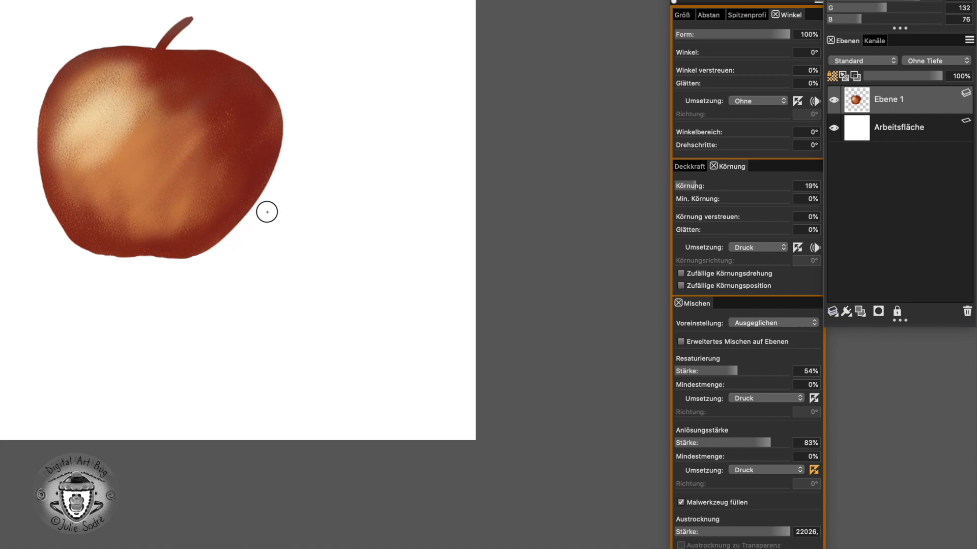
pyautogui.moveTo(277, 175)
pyautogui.mouseDown()
pyautogui.moveTo(181, 262)
pyautogui.moveTo(206, 254)
pyautogui.moveTo(87, 253)
pyautogui.mouseUp()
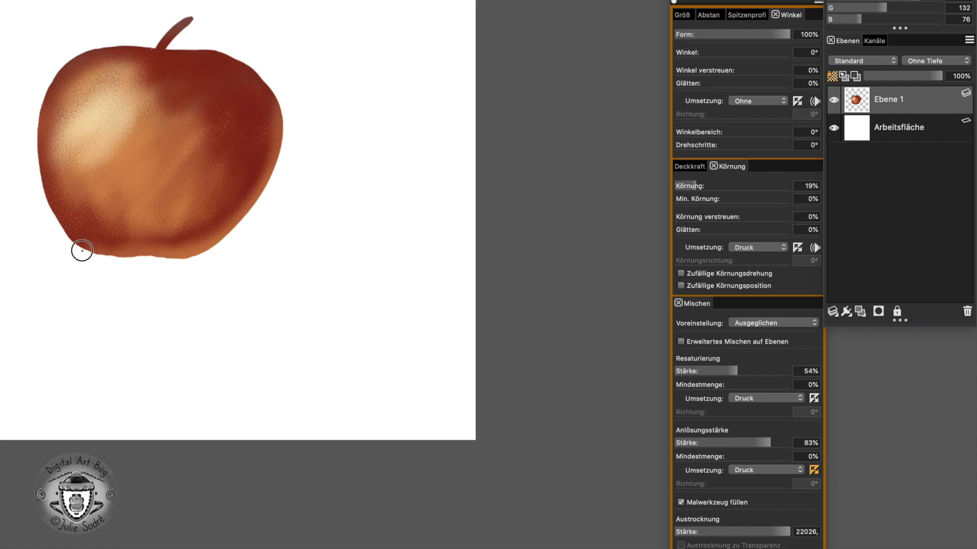
pyautogui.moveTo(240, 54)
pyautogui.mouseDown()
pyautogui.moveTo(286, 129)
pyautogui.moveTo(257, 72)
pyautogui.moveTo(228, 238)
pyautogui.mouseUp()
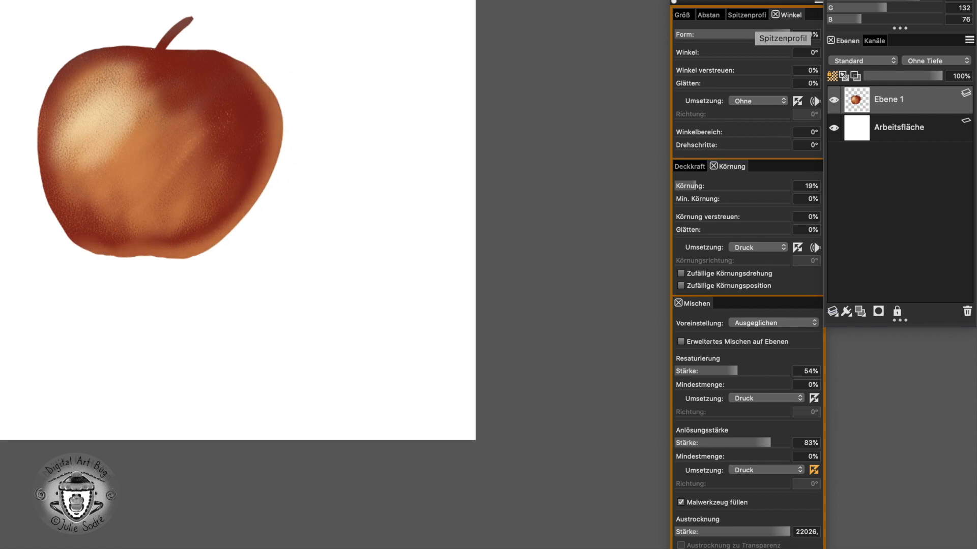
# - Sample a dark tone from the apple, shift it to RGB 90, 28, 30, and shade the upper right and lower parts
pyautogui.keyDown('alt'); pyautogui.click(217, 81); pyautogui.keyUp('alt')
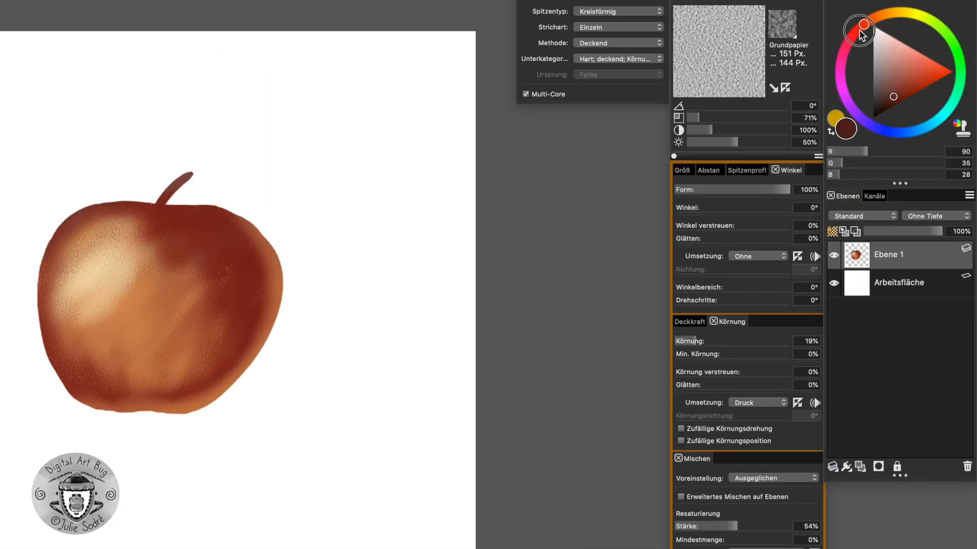
pyautogui.click(858, 30)
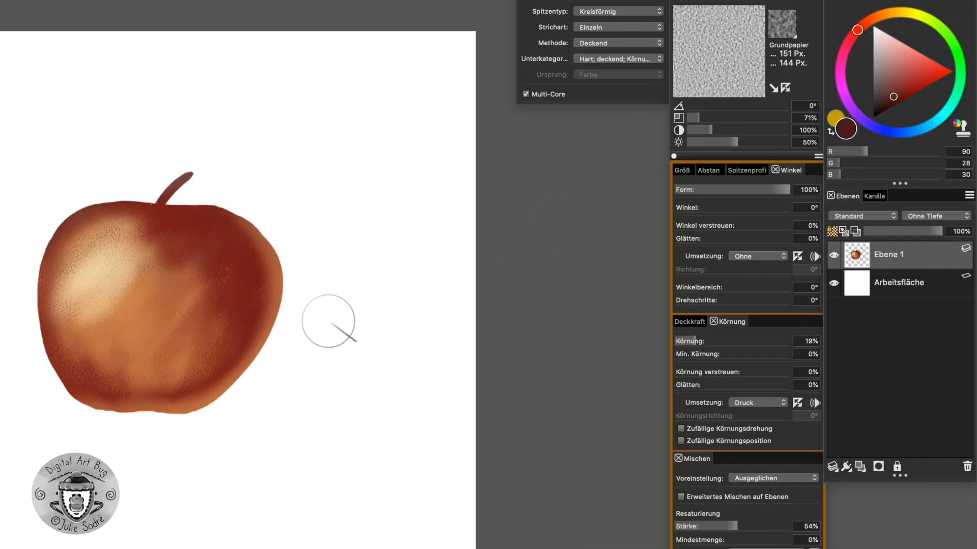
pyautogui.moveTo(236, 79); pyautogui.dragTo(234, 81)
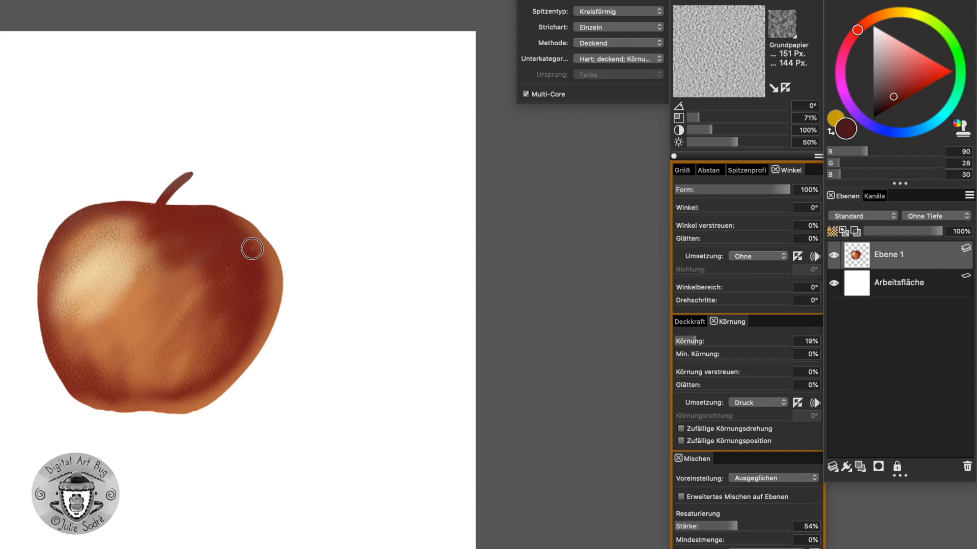
pyautogui.moveTo(176, 374); pyautogui.dragTo(213, 349)
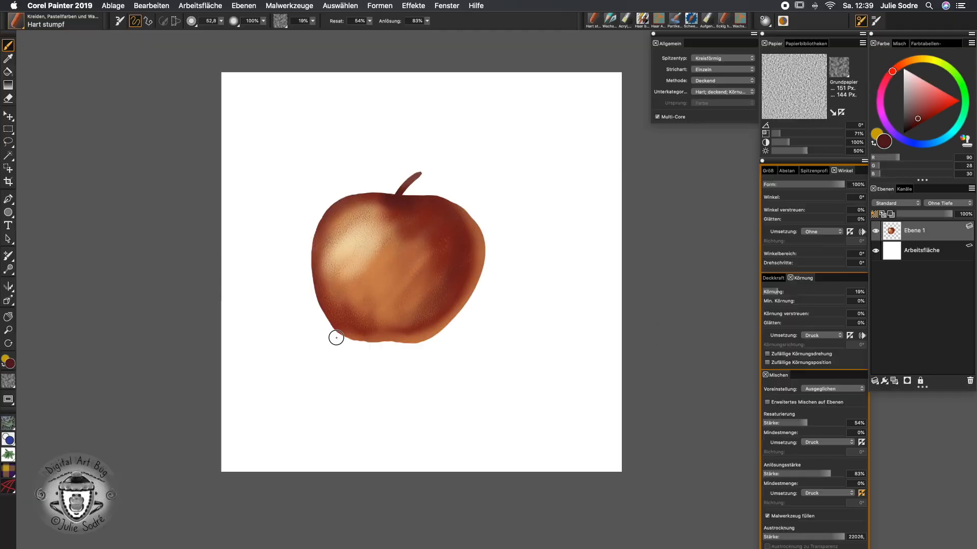
pyautogui.moveTo(115, 391); pyautogui.dragTo(116, 393)
pyautogui.moveTo(367, 328)
pyautogui.mouseDown()
pyautogui.moveTo(428, 320)
pyautogui.moveTo(447, 289)
pyautogui.moveTo(455, 299)
pyautogui.moveTo(387, 318)
pyautogui.moveTo(335, 298)
pyautogui.moveTo(394, 318)
pyautogui.moveTo(428, 317)
pyautogui.mouseUp()
# - Show the brush size settings, extend the dark red shading over the apple's middle, and enlarge the brush to 47.9
pyautogui.click(768, 171)
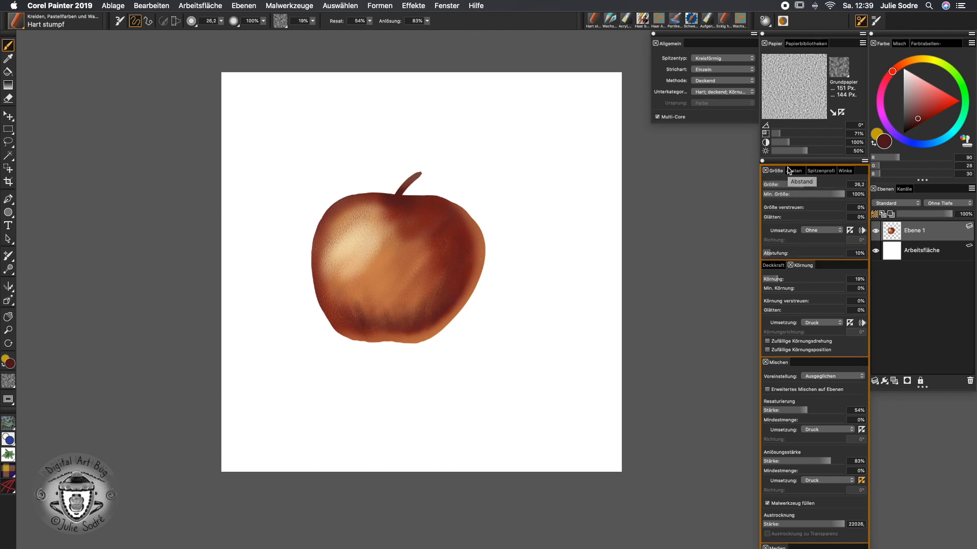
pyautogui.moveTo(417, 243)
pyautogui.mouseDown()
pyautogui.moveTo(449, 264)
pyautogui.moveTo(390, 303)
pyautogui.moveTo(348, 311)
pyautogui.moveTo(330, 289)
pyautogui.moveTo(441, 259)
pyautogui.moveTo(370, 321)
pyautogui.moveTo(395, 320)
pyautogui.moveTo(424, 294)
pyautogui.moveTo(389, 299)
pyautogui.moveTo(417, 303)
pyautogui.moveTo(437, 280)
pyautogui.moveTo(437, 231)
pyautogui.moveTo(409, 270)
pyautogui.moveTo(420, 247)
pyautogui.moveTo(383, 213)
pyautogui.moveTo(407, 260)
pyautogui.moveTo(364, 293)
pyautogui.mouseUp()
pyautogui.press(']')
# - Sample orange and red tones from the apple and blend them across its lower and middle areas
pyautogui.keyDown('alt'); pyautogui.click(410, 272); pyautogui.keyUp('alt')
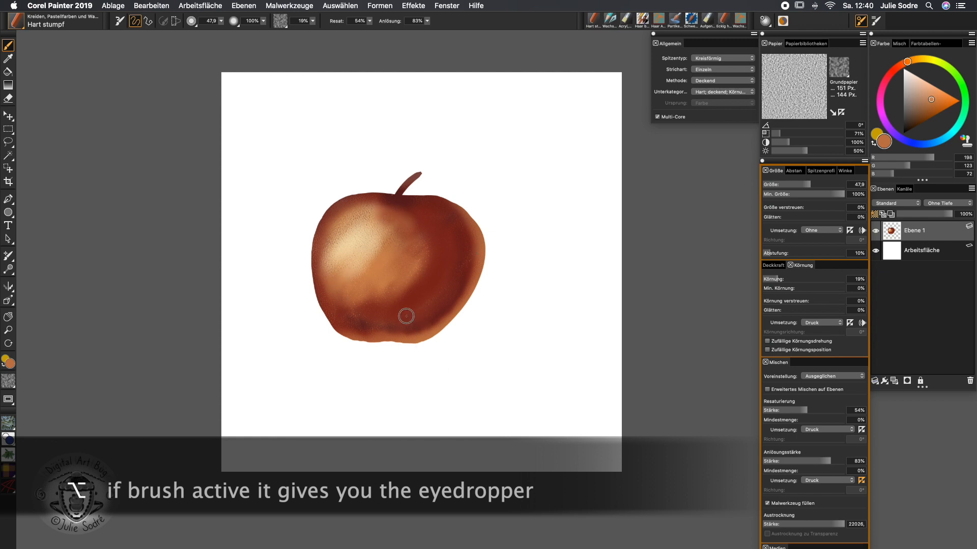
pyautogui.keyDown('alt'); pyautogui.click(447, 276); pyautogui.keyUp('alt')
pyautogui.moveTo(342, 309)
pyautogui.mouseDown()
pyautogui.moveTo(370, 297)
pyautogui.moveTo(410, 328)
pyautogui.moveTo(444, 301)
pyautogui.moveTo(389, 324)
pyautogui.moveTo(440, 312)
pyautogui.mouseUp()
pyautogui.keyDown('alt'); pyautogui.click(399, 200); pyautogui.keyUp('alt')
pyautogui.keyDown('alt'); pyautogui.click(434, 230); pyautogui.keyUp('alt')
pyautogui.moveTo(420, 264)
pyautogui.mouseDown()
pyautogui.moveTo(401, 285)
pyautogui.moveTo(381, 282)
pyautogui.mouseUp()
# - Reduce the brush size to 22.1, sample dark and cream tones, and paint the stem hollow with highlights around it
pyautogui.keyDown('alt'); pyautogui.click(475, 245); pyautogui.keyUp('alt')
pyautogui.press('[')
pyautogui.press('[')
pyautogui.press('[')
pyautogui.press('[')
pyautogui.press('[')
pyautogui.press('[')
pyautogui.press('[')
pyautogui.press(']')
pyautogui.press(']')
pyautogui.press(']')
pyautogui.keyDown('alt'); pyautogui.click(402, 205); pyautogui.keyUp('alt')
pyautogui.keyDown('alt'); pyautogui.click(355, 249); pyautogui.keyUp('alt')
pyautogui.moveTo(402, 205)
pyautogui.mouseDown()
pyautogui.moveTo(415, 210)
pyautogui.moveTo(363, 204)
pyautogui.mouseUp()
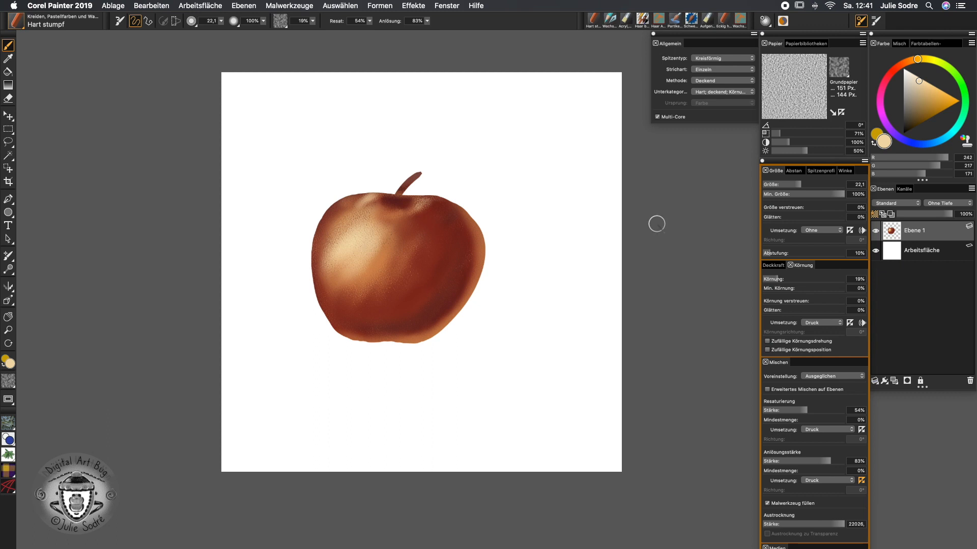
# - Pick a golden yellow, RGB 218, 183, 48, and paint it over the apple's stem
pyautogui.click(931, 90)
pyautogui.moveTo(918, 115); pyautogui.dragTo(942, 107)
pyautogui.click(941, 100)
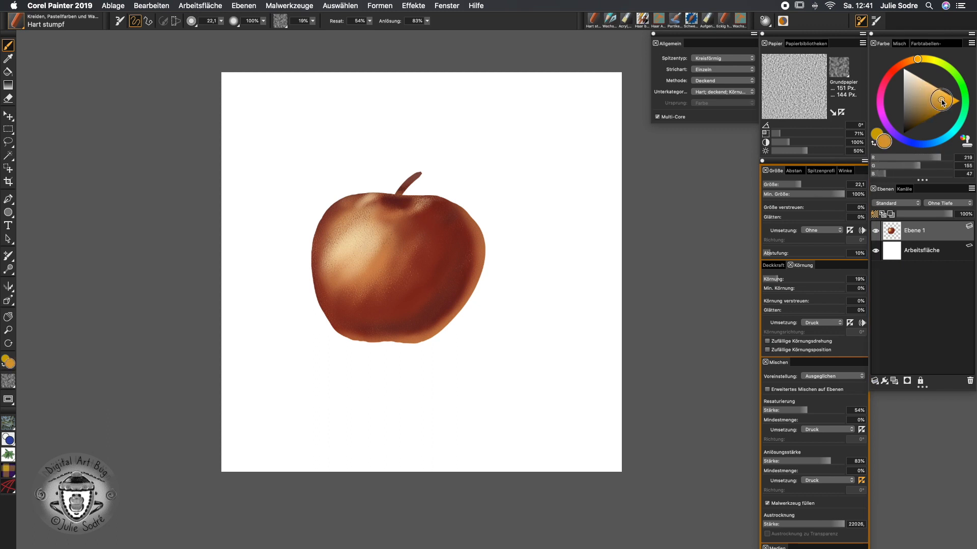
pyautogui.moveTo(915, 59); pyautogui.dragTo(926, 59)
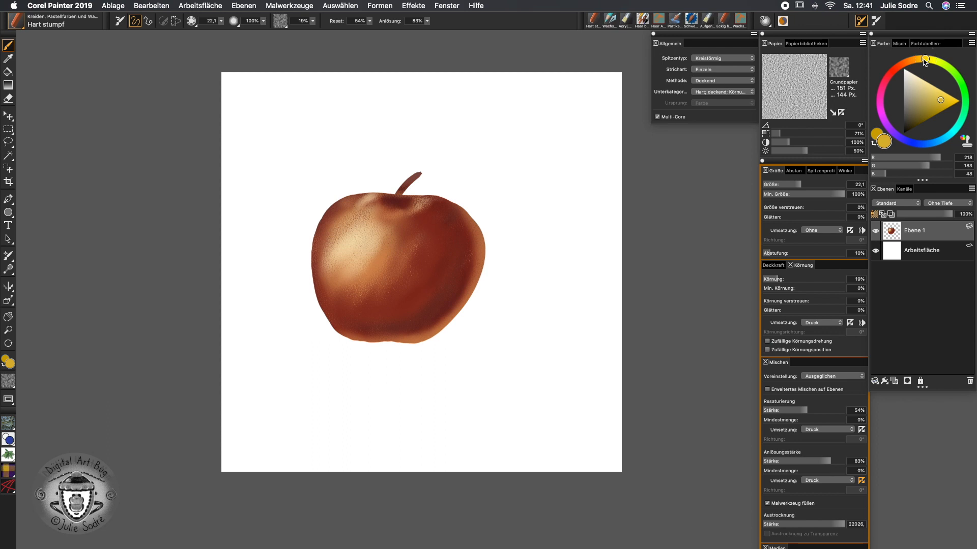
pyautogui.moveTo(397, 262); pyautogui.dragTo(404, 267)
pyautogui.moveTo(396, 201)
pyautogui.mouseDown()
pyautogui.moveTo(419, 172)
pyautogui.moveTo(398, 199)
pyautogui.mouseUp()
# - Sample tones at the stem's base and darken the hollow around it, using a brush size of 15
pyautogui.keyDown('alt'); pyautogui.click(399, 194); pyautogui.keyUp('alt')
pyautogui.keyDown('alt'); pyautogui.click(402, 197); pyautogui.keyUp('alt')
pyautogui.press(']')
pyautogui.moveTo(406, 204); pyautogui.dragTo(390, 204)
pyautogui.keyDown('alt'); pyautogui.click(395, 199); pyautogui.keyUp('alt')
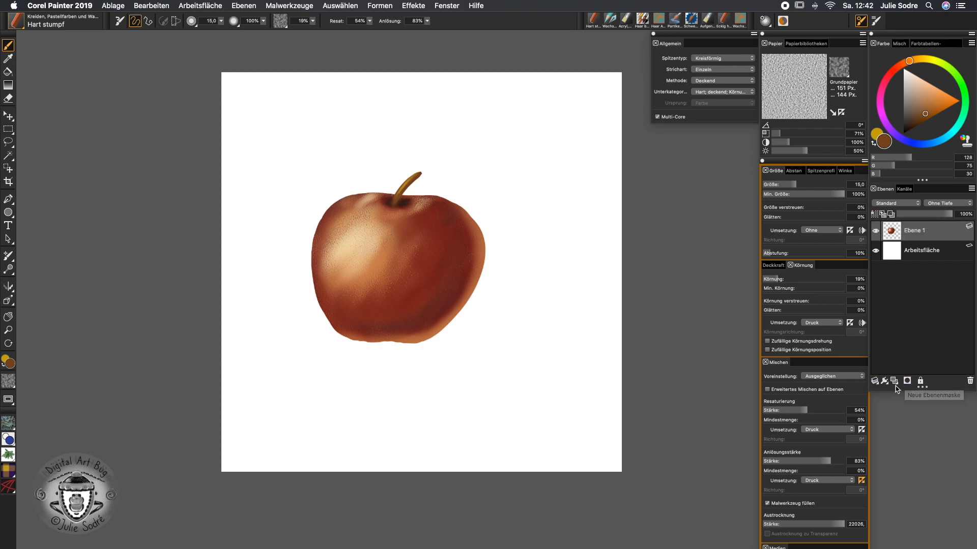
# - Create a new layer above the apple and pick a green, RGB 46, 116, 46
pyautogui.click(908, 381)
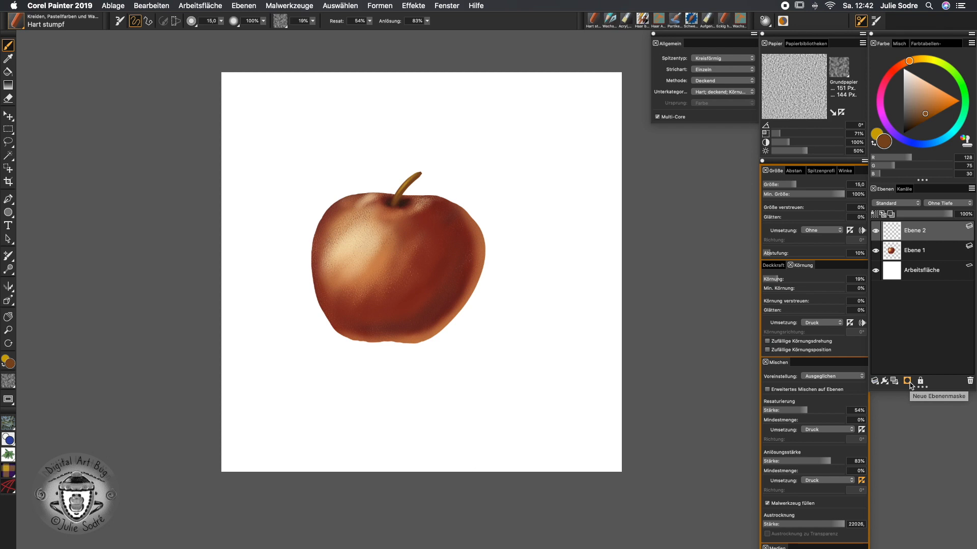
pyautogui.click(964, 110)
pyautogui.click(924, 117)
pyautogui.click(964, 91)
pyautogui.moveTo(924, 117); pyautogui.dragTo(919, 113)
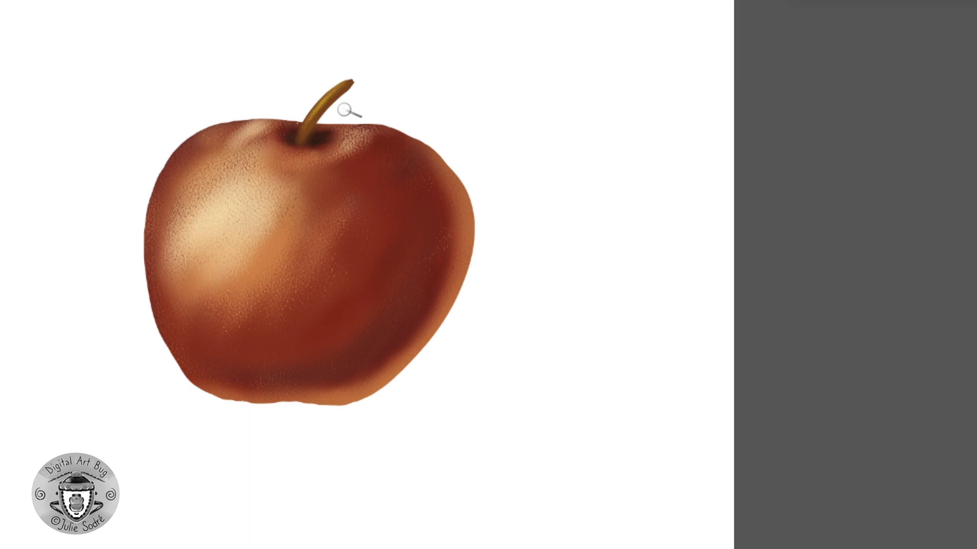
# - Try a green leaf outline and hatching over the apple on the new layer, and undo the strokes
pyautogui.moveTo(328, 107)
pyautogui.mouseDown()
pyautogui.moveTo(403, 114)
pyautogui.moveTo(431, 147)
pyautogui.moveTo(440, 206)
pyautogui.mouseUp()
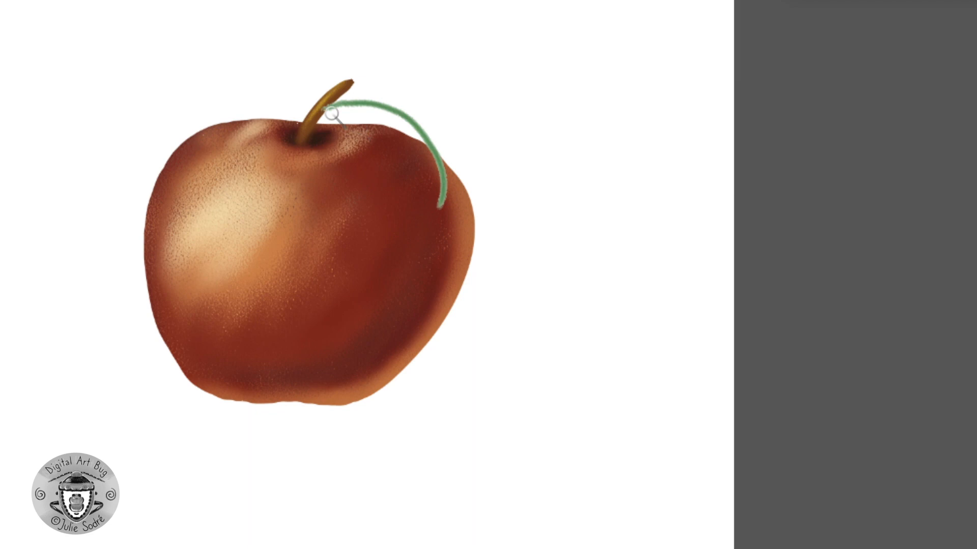
pyautogui.moveTo(328, 108)
pyautogui.mouseDown()
pyautogui.moveTo(363, 169)
pyautogui.moveTo(436, 208)
pyautogui.mouseUp()
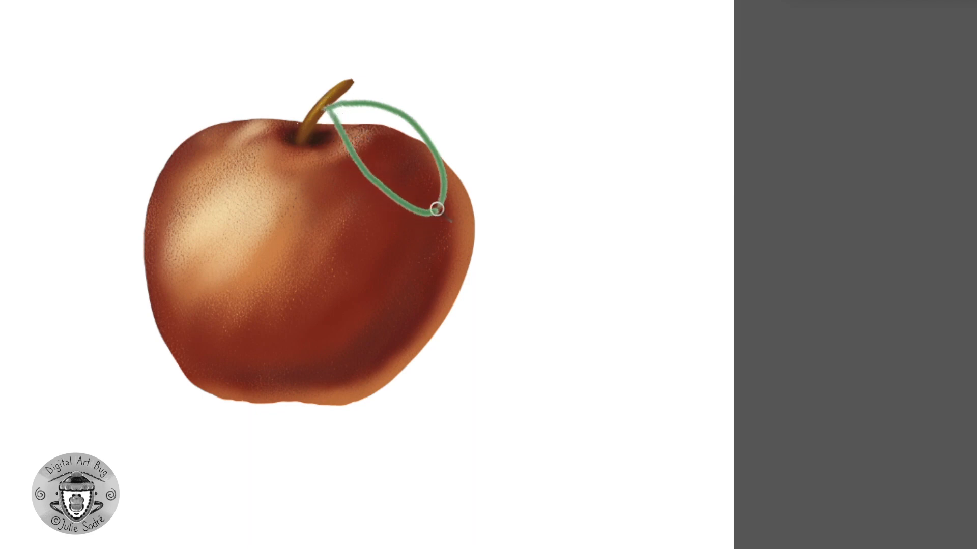
pyautogui.moveTo(414, 196)
pyautogui.mouseDown()
pyautogui.moveTo(392, 246)
pyautogui.moveTo(428, 224)
pyautogui.moveTo(410, 288)
pyautogui.mouseUp()
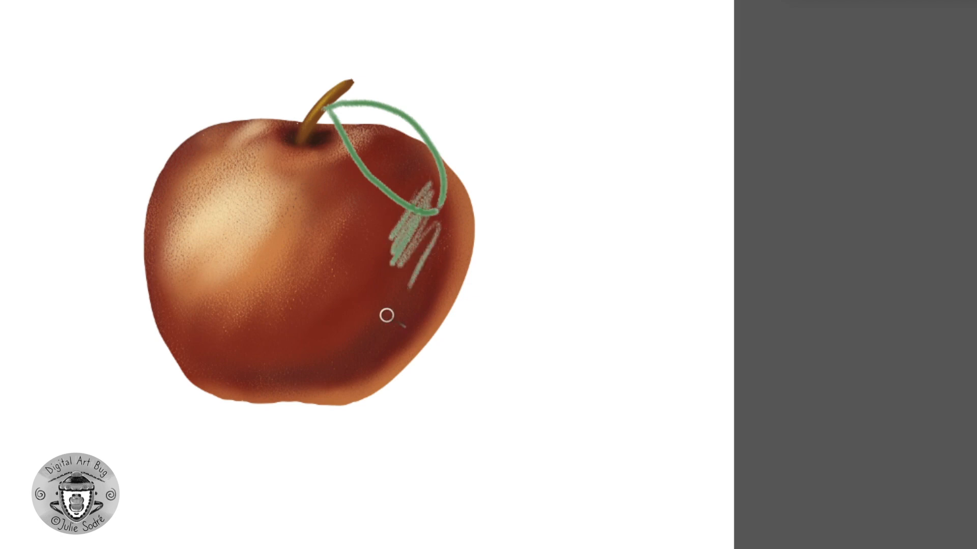
pyautogui.hotkey('ctrl', 'z')
pyautogui.hotkey('ctrl', 'z')
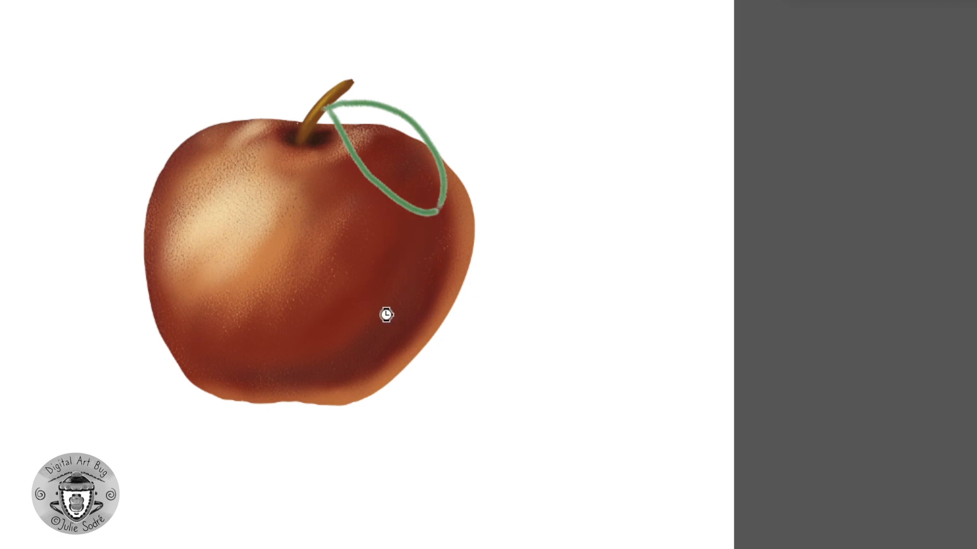
pyautogui.hotkey('ctrl', 'z')
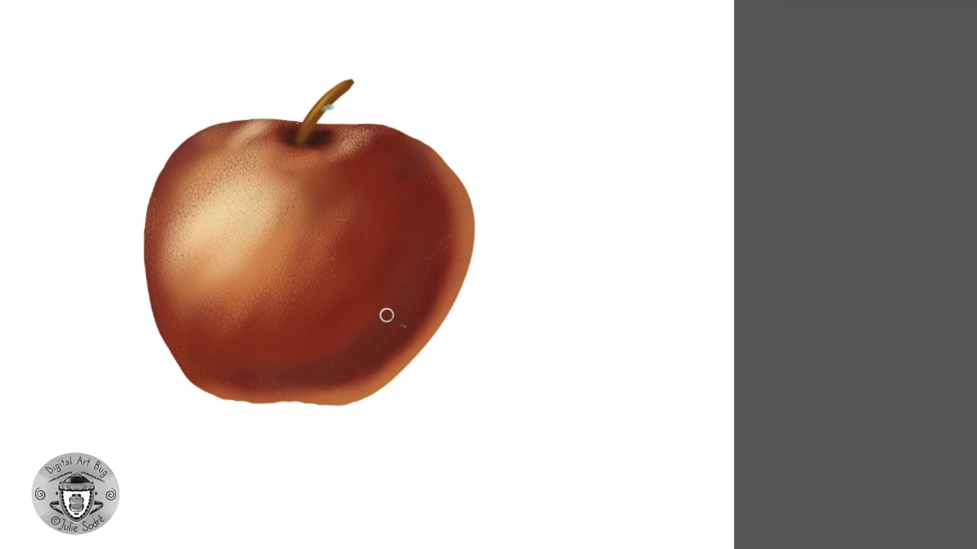
pyautogui.hotkey('ctrl', 'z')
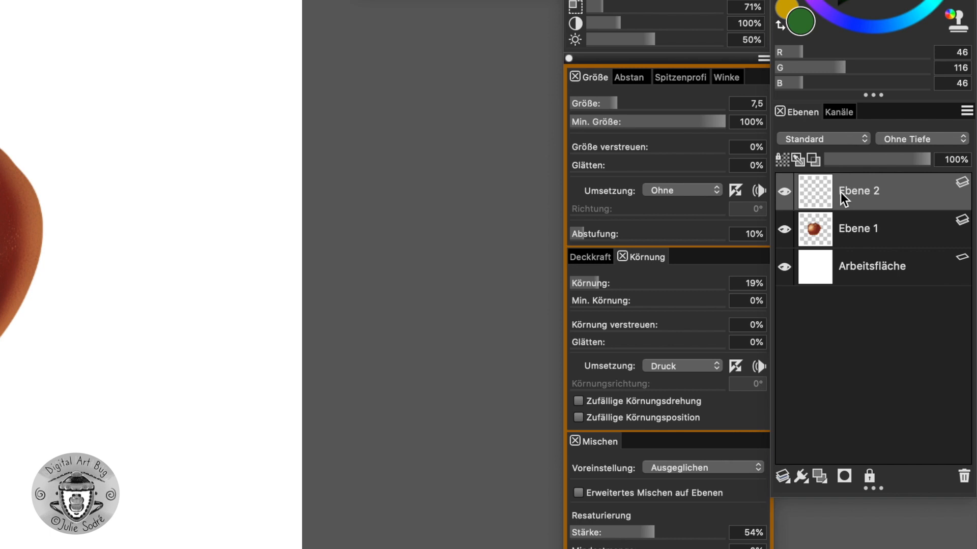
# - Turn on picking up underlying colour for Ebene 2 and paint a solid green leaf hanging from the stem
pyautogui.click(798, 158)
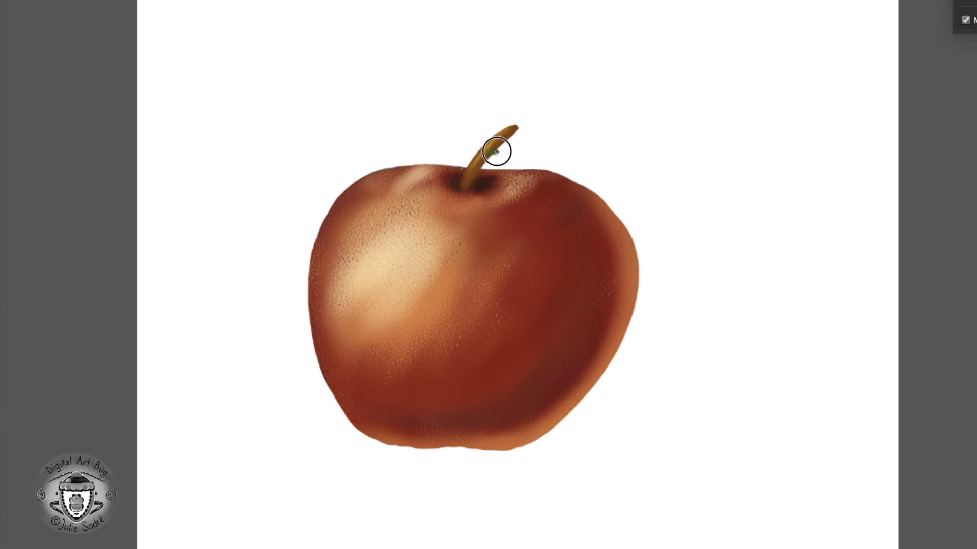
pyautogui.moveTo(489, 151)
pyautogui.mouseDown()
pyautogui.moveTo(514, 162)
pyautogui.moveTo(530, 224)
pyautogui.moveTo(592, 287)
pyautogui.mouseUp()
pyautogui.moveTo(519, 160)
pyautogui.mouseDown()
pyautogui.moveTo(578, 214)
pyautogui.moveTo(600, 299)
pyautogui.mouseUp()
pyautogui.moveTo(517, 166)
pyautogui.mouseDown()
pyautogui.moveTo(549, 194)
pyautogui.moveTo(549, 211)
pyautogui.moveTo(531, 189)
pyautogui.moveTo(577, 266)
pyautogui.moveTo(575, 218)
pyautogui.moveTo(592, 273)
pyautogui.moveTo(552, 246)
pyautogui.moveTo(556, 269)
pyautogui.moveTo(588, 290)
pyautogui.moveTo(574, 285)
pyautogui.moveTo(572, 266)
pyautogui.moveTo(585, 235)
pyautogui.moveTo(600, 277)
pyautogui.moveTo(594, 287)
pyautogui.moveTo(580, 230)
pyautogui.moveTo(584, 266)
pyautogui.mouseUp()
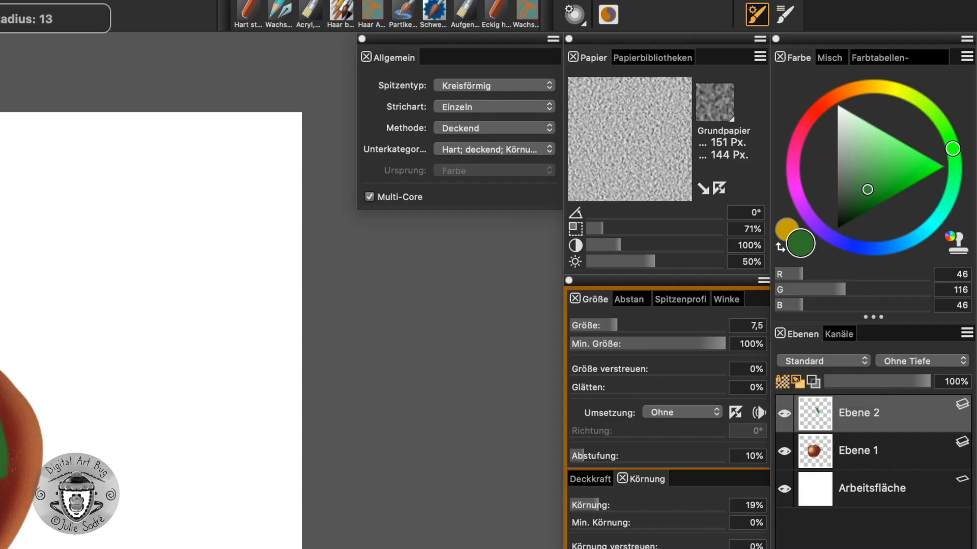
# - Pick a lighter yellowish green, enlarge the brush to 58.4, and paint textured light and dark shading over the leaf
pyautogui.click(884, 148)
pyautogui.click(936, 115)
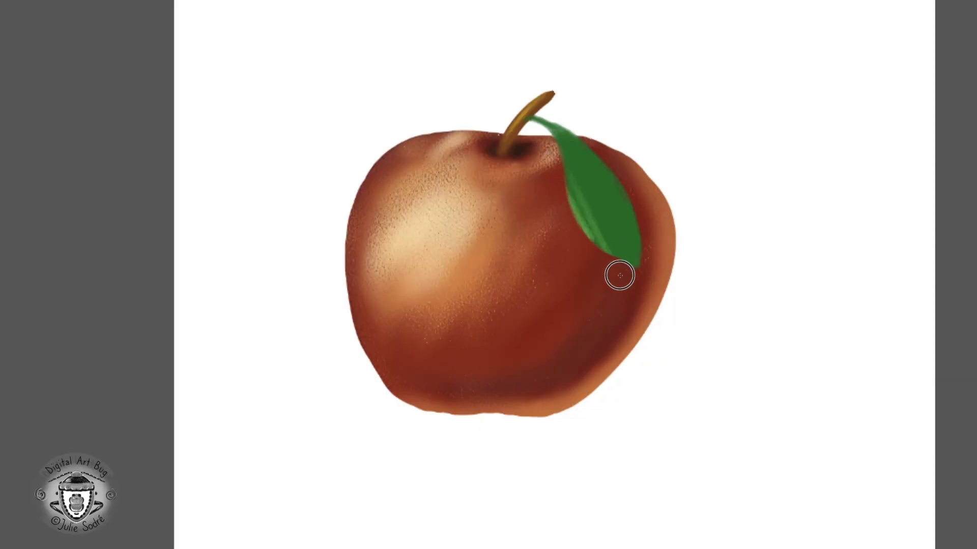
pyautogui.moveTo(596, 198); pyautogui.dragTo(619, 227)
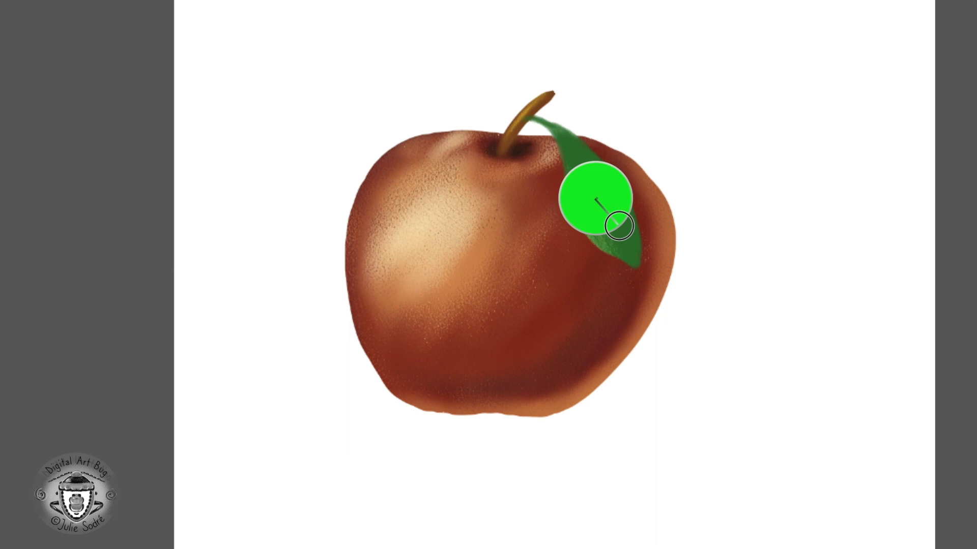
pyautogui.moveTo(567, 170); pyautogui.dragTo(622, 260)
pyautogui.moveTo(567, 190); pyautogui.dragTo(613, 255)
pyautogui.moveTo(550, 161); pyautogui.dragTo(631, 259)
pyautogui.moveTo(553, 134); pyautogui.dragTo(629, 266)
pyautogui.moveTo(611, 232); pyautogui.dragTo(627, 259)
pyautogui.moveTo(570, 164); pyautogui.dragTo(622, 250)
pyautogui.moveTo(560, 142); pyautogui.dragTo(618, 239)
pyautogui.moveTo(566, 125); pyautogui.dragTo(626, 265)
pyautogui.moveTo(613, 169); pyautogui.dragTo(584, 157)
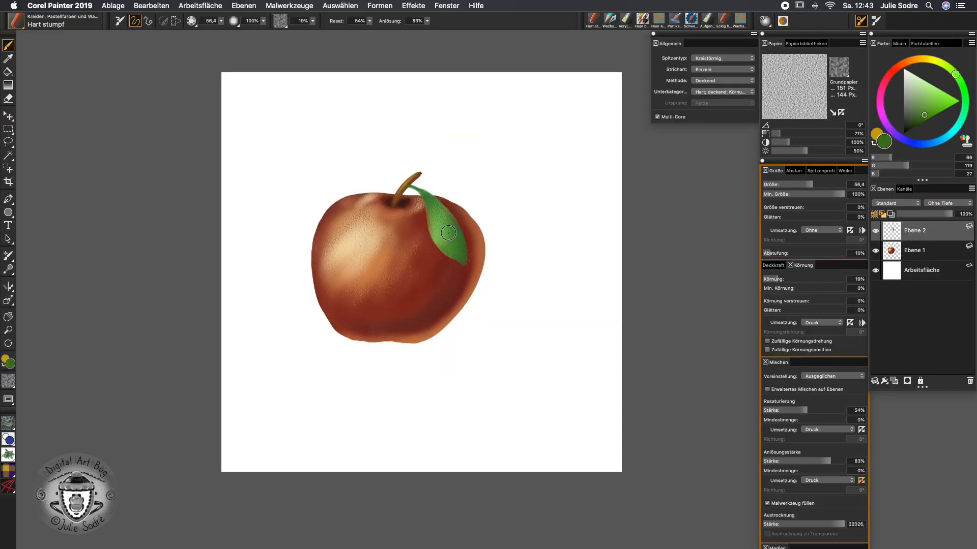
# - Sample greens from the leaf and paint fine light veins on it with a size 3.0 brush
pyautogui.keyDown('alt'); pyautogui.click(441, 238); pyautogui.keyUp('alt')
pyautogui.moveTo(465, 256); pyautogui.dragTo(464, 234)
pyautogui.moveTo(415, 187)
pyautogui.mouseDown()
pyautogui.moveTo(466, 265)
pyautogui.moveTo(445, 281)
pyautogui.mouseUp()
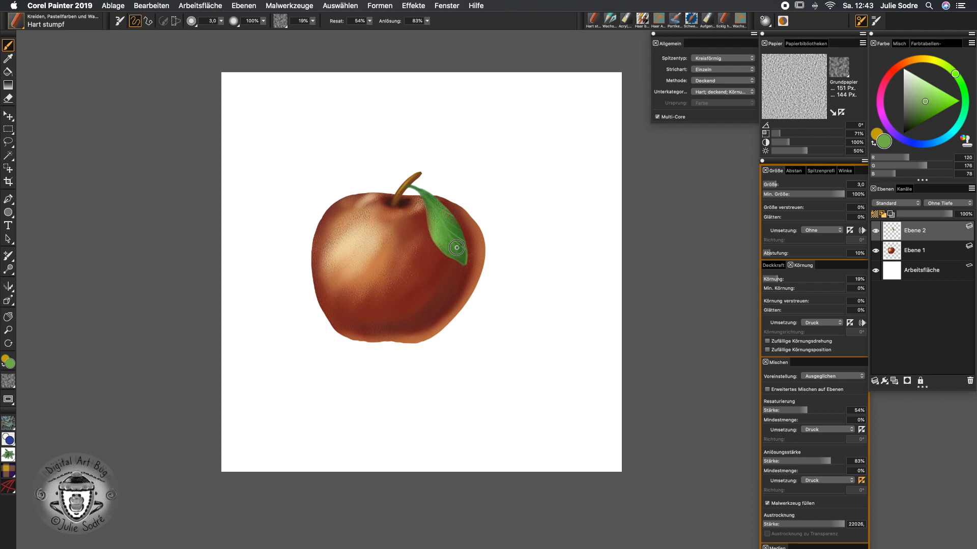
pyautogui.keyDown('alt'); pyautogui.click(454, 244); pyautogui.keyUp('alt')
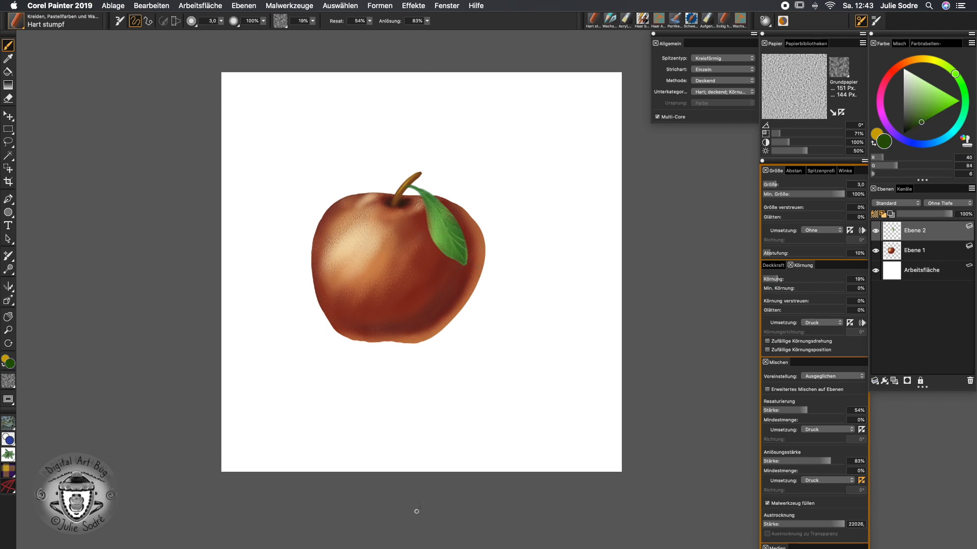
# - Create a new layer above Ebene 2, sample the apple's red-brown and darken it to RGB 63, 24, 18
pyautogui.click(895, 382)
pyautogui.keyDown('alt'); pyautogui.click(431, 313); pyautogui.keyUp('alt')
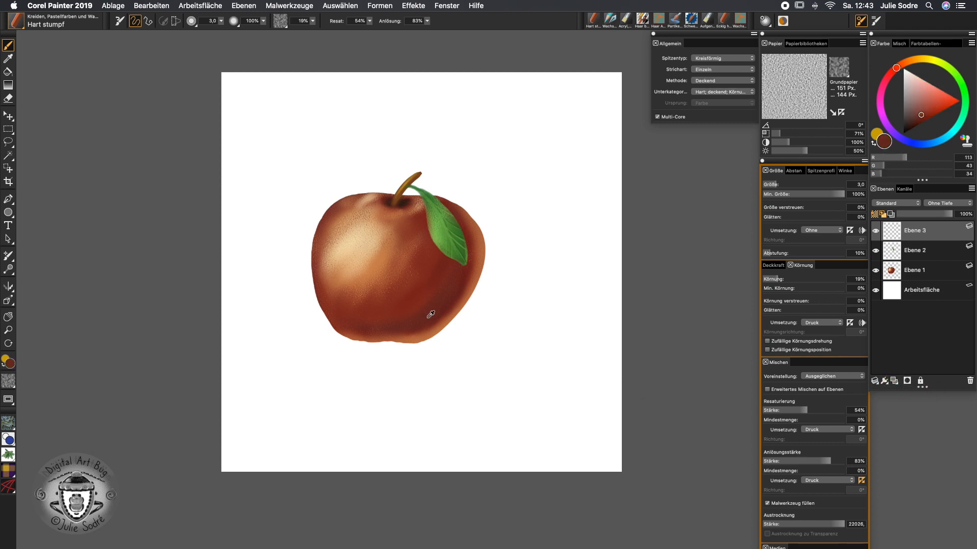
pyautogui.moveTo(919, 118); pyautogui.dragTo(906, 125)
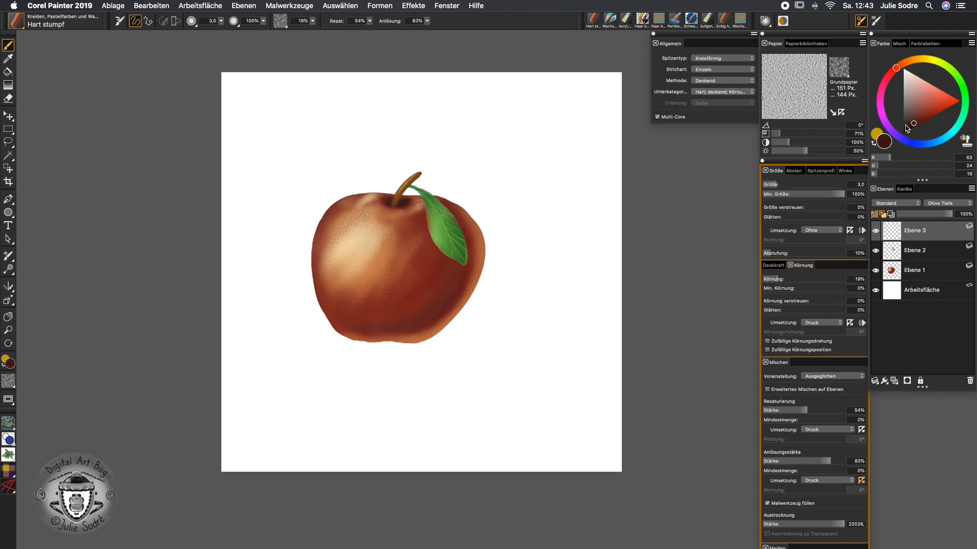
# - Paint the leaf's dark shadow on the apple with a size 10.8 brush and place Ebene 3 beneath Ebene 2
pyautogui.moveTo(476, 308); pyautogui.dragTo(480, 310)
pyautogui.moveTo(407, 204); pyautogui.dragTo(455, 263)
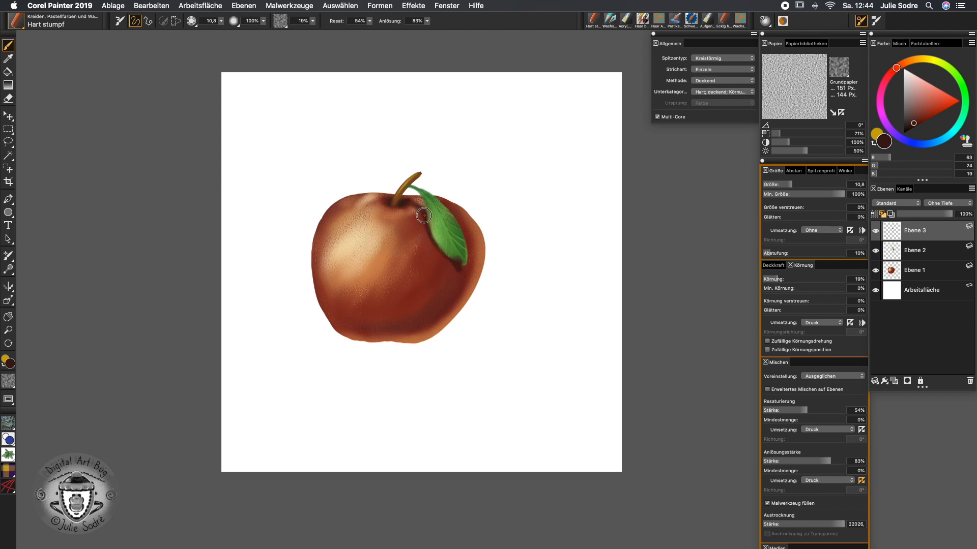
pyautogui.moveTo(906, 230); pyautogui.dragTo(905, 256)
# - Create a new layer and place it beneath Ebene 1, directly above the Arbeitsfläche
pyautogui.click(893, 381)
pyautogui.moveTo(915, 230); pyautogui.dragTo(922, 296)
pyautogui.click(929, 287)
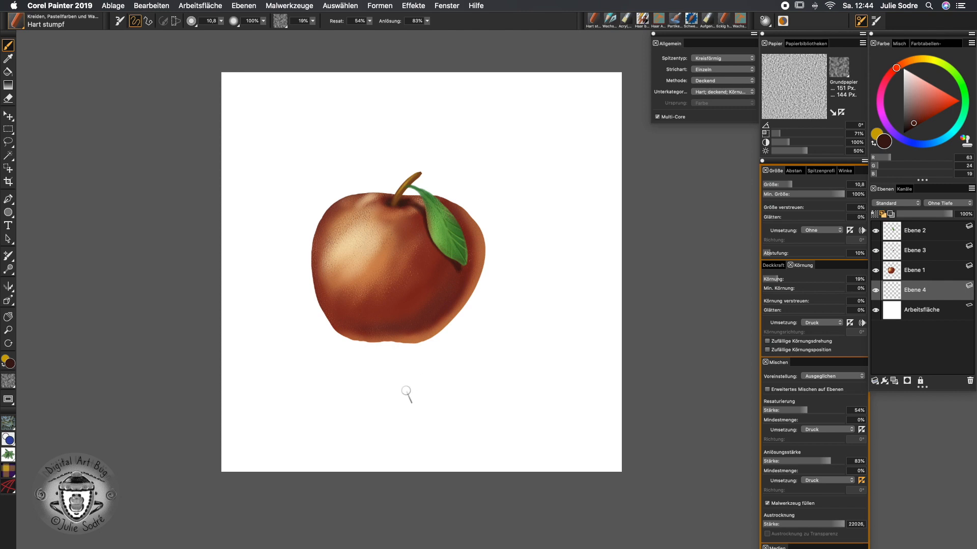
# - Paint a grainy ground shadow under the apple in grey, RGB 95, 95, 95, and tint it with red sampled from the apple
pyautogui.moveTo(418, 378); pyautogui.dragTo(423, 380)
pyautogui.click(903, 110)
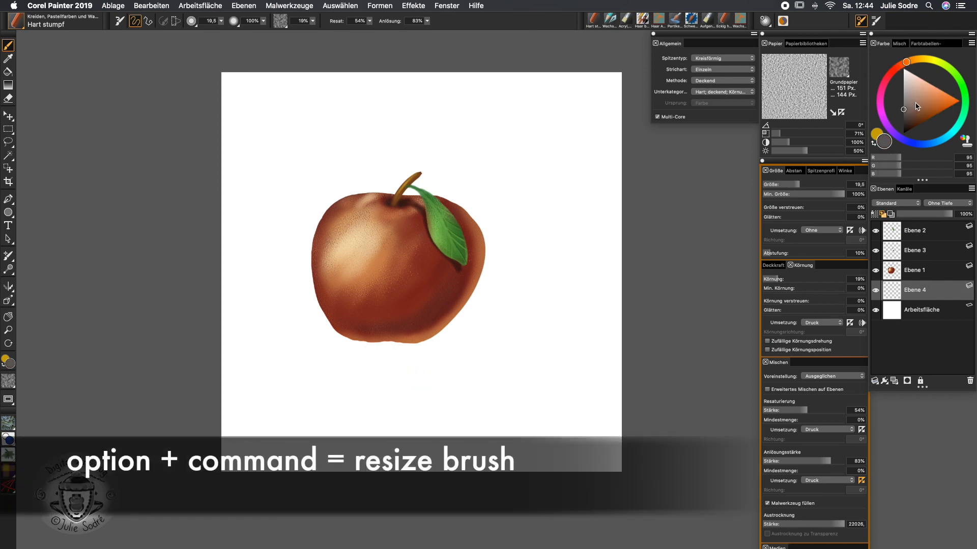
pyautogui.moveTo(370, 349)
pyautogui.mouseDown()
pyautogui.moveTo(407, 339)
pyautogui.moveTo(496, 347)
pyautogui.moveTo(427, 334)
pyautogui.moveTo(518, 344)
pyautogui.moveTo(412, 349)
pyautogui.moveTo(387, 334)
pyautogui.moveTo(405, 327)
pyautogui.moveTo(359, 334)
pyautogui.moveTo(477, 340)
pyautogui.mouseUp()
pyautogui.keyDown('alt'); pyautogui.click(426, 323); pyautogui.keyUp('alt')
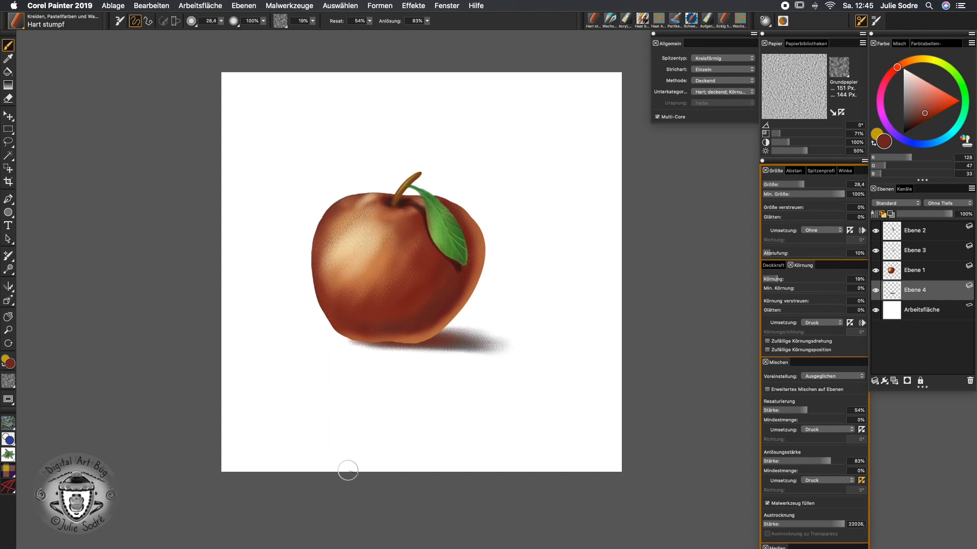
# - Sample colours from the apple and try a small dark brown mark, RGB 78, 40, 29, on Ebene 1 with a size 6.0 brush
pyautogui.keyDown('alt'); pyautogui.click(389, 206); pyautogui.keyUp('alt')
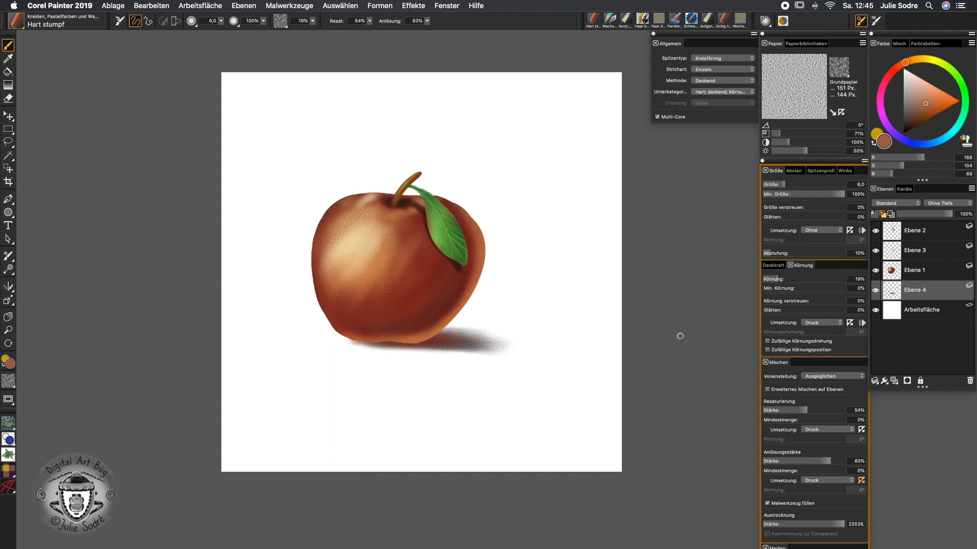
pyautogui.click(918, 270)
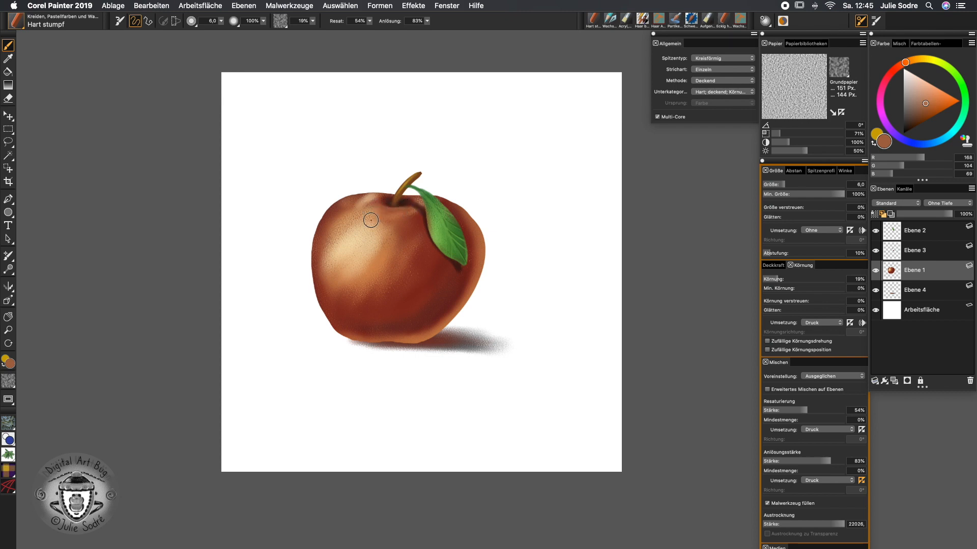
pyautogui.keyDown('alt'); pyautogui.click(347, 234); pyautogui.keyUp('alt')
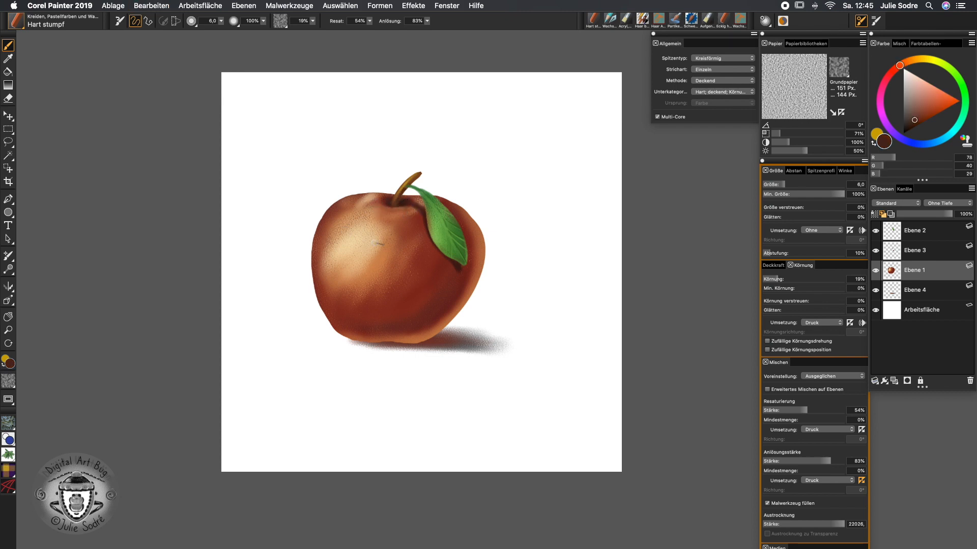
# - Create a new layer and move it above Ebene 2 as the topmost layer
pyautogui.click(894, 381)
pyautogui.moveTo(923, 270); pyautogui.dragTo(921, 225)
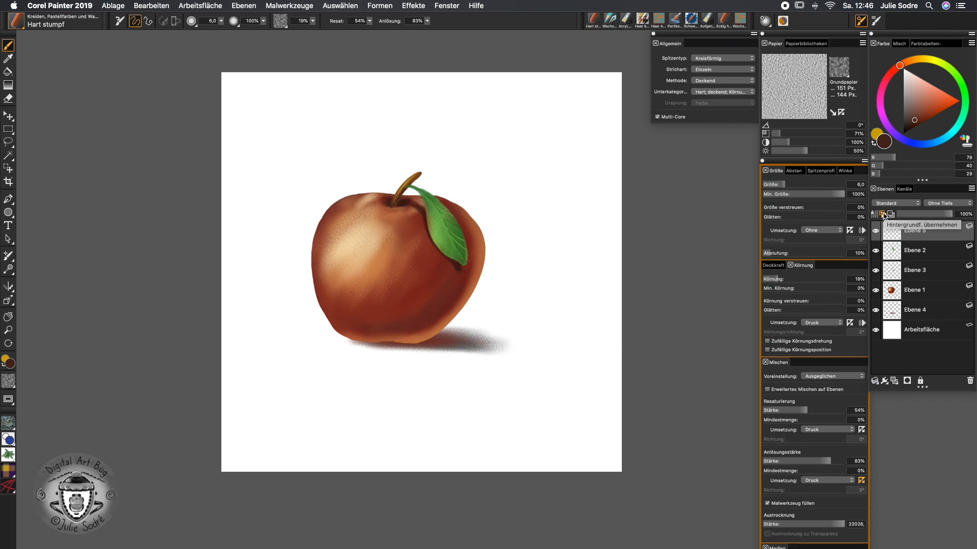
# - Choose the Nass verwischen mit Körnung 2 blender from the Mischpinsel category and widen the brush library
pyautogui.click(22, 25)
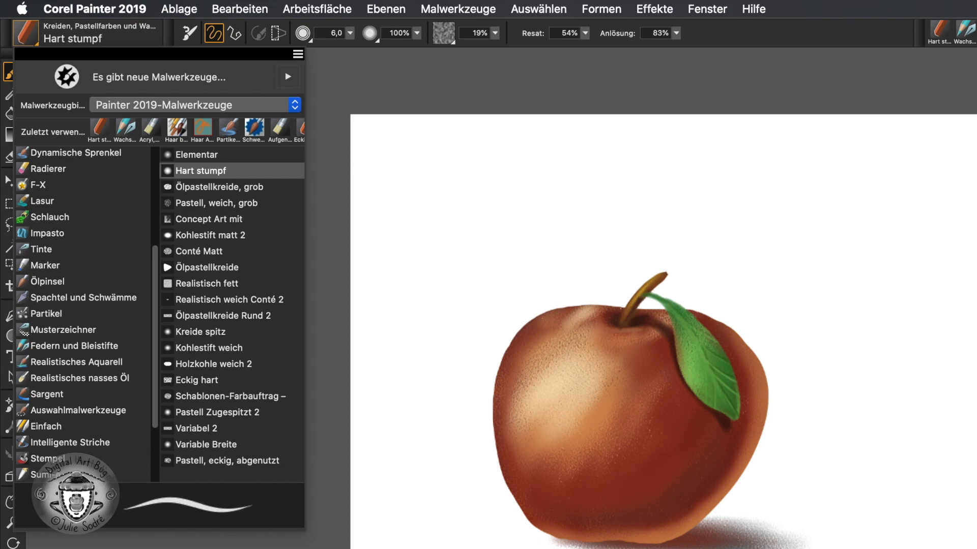
pyautogui.scroll(-4, 159, 276)
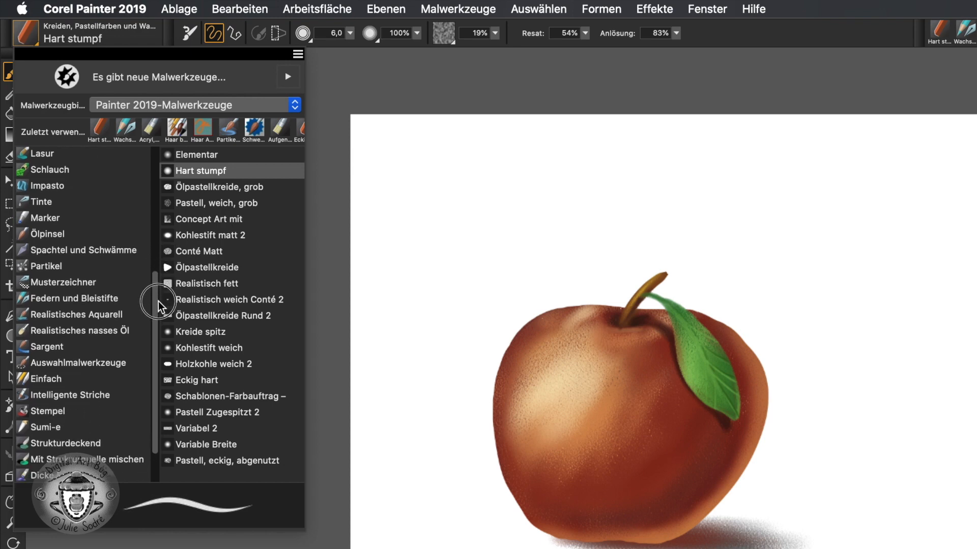
pyautogui.moveTo(157, 270); pyautogui.dragTo(157, 215)
pyautogui.moveTo(156, 306); pyautogui.dragTo(151, 152)
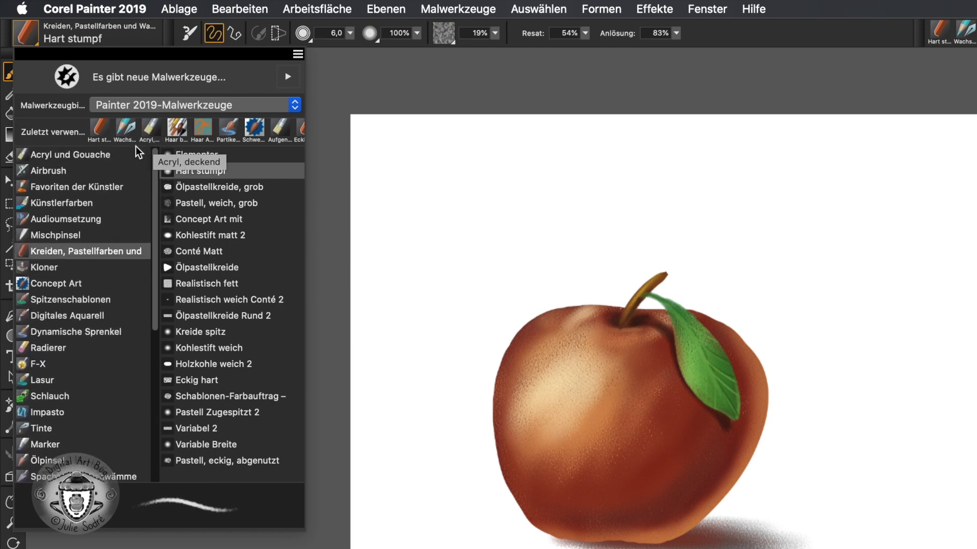
pyautogui.click(57, 235)
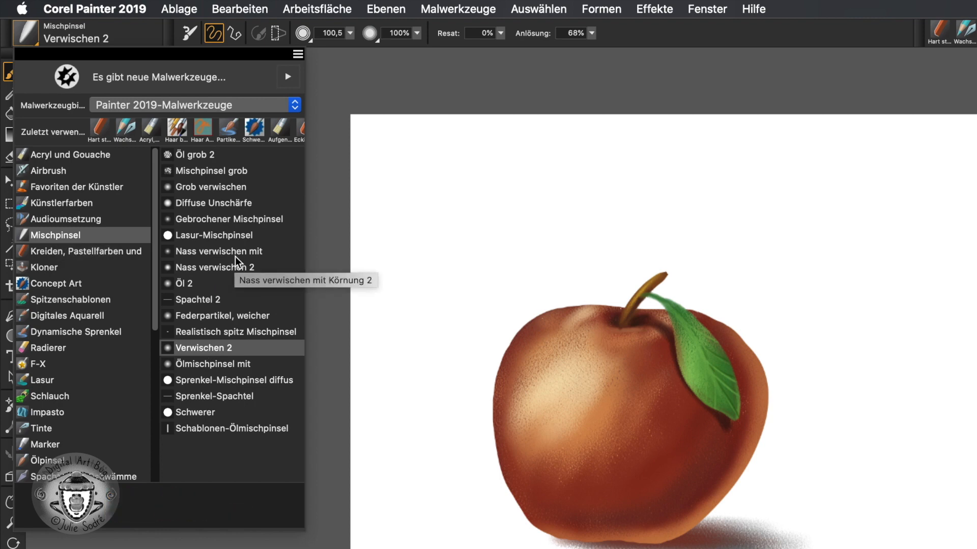
pyautogui.moveTo(305, 468); pyautogui.dragTo(440, 463)
pyautogui.scroll(-6, 219, 478)
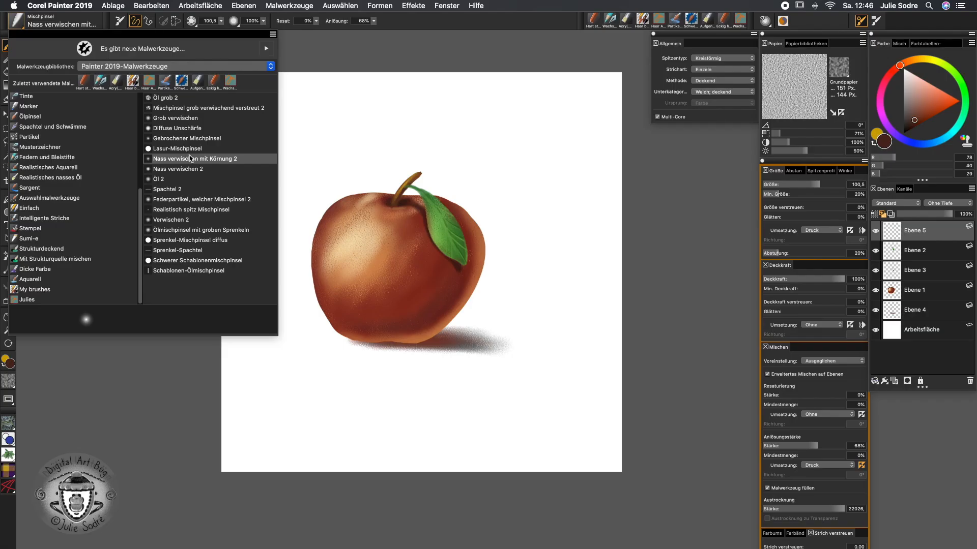
pyautogui.click(285, 251)
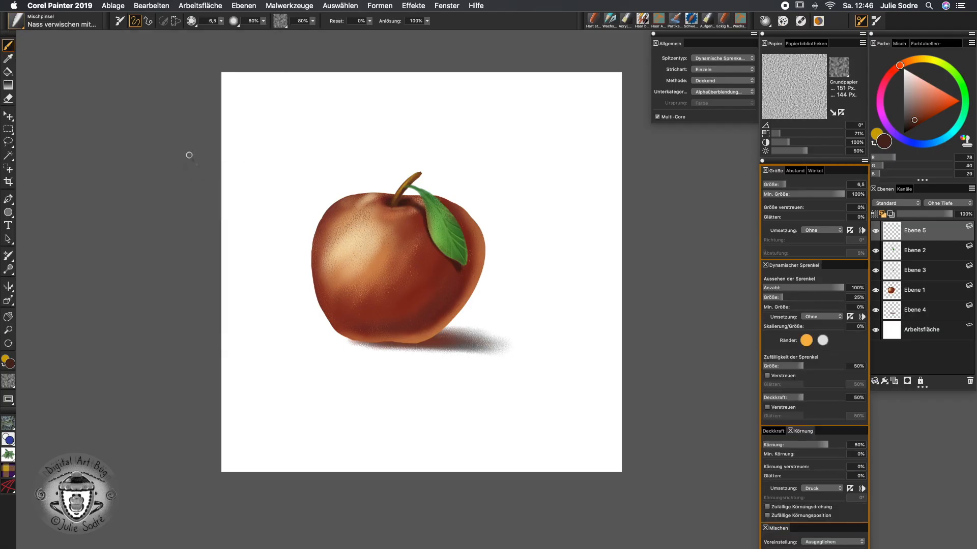
# - Pick the Nass verwischen mit Körnung 2 blender again and smear the apple's colours on Ebene 5
pyautogui.click(18, 23)
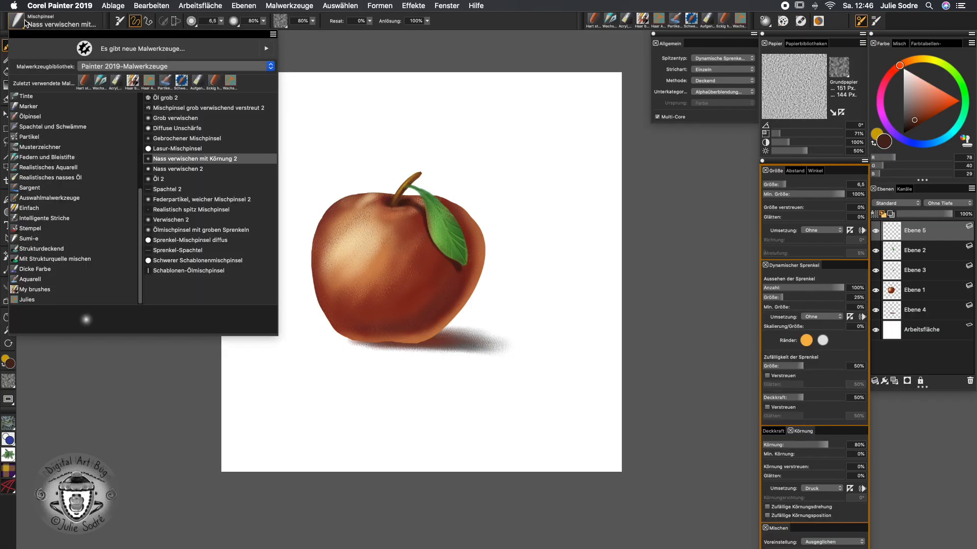
pyautogui.click(203, 160)
pyautogui.moveTo(404, 279); pyautogui.dragTo(420, 275)
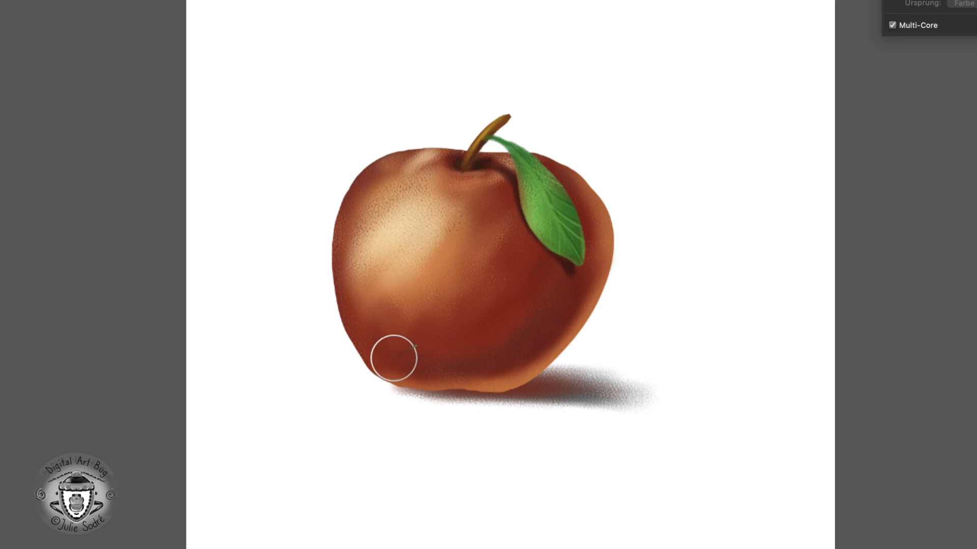
# - Drag the apple layer aside to expose the separate blending strokes, and undo the move
pyautogui.moveTo(516, 325)
pyautogui.mouseDown()
pyautogui.moveTo(616, 454)
pyautogui.moveTo(704, 483)
pyautogui.moveTo(504, 325)
pyautogui.moveTo(510, 318)
pyautogui.moveTo(676, 427)
pyautogui.moveTo(729, 537)
pyautogui.moveTo(728, 530)
pyautogui.moveTo(693, 535)
pyautogui.mouseUp()
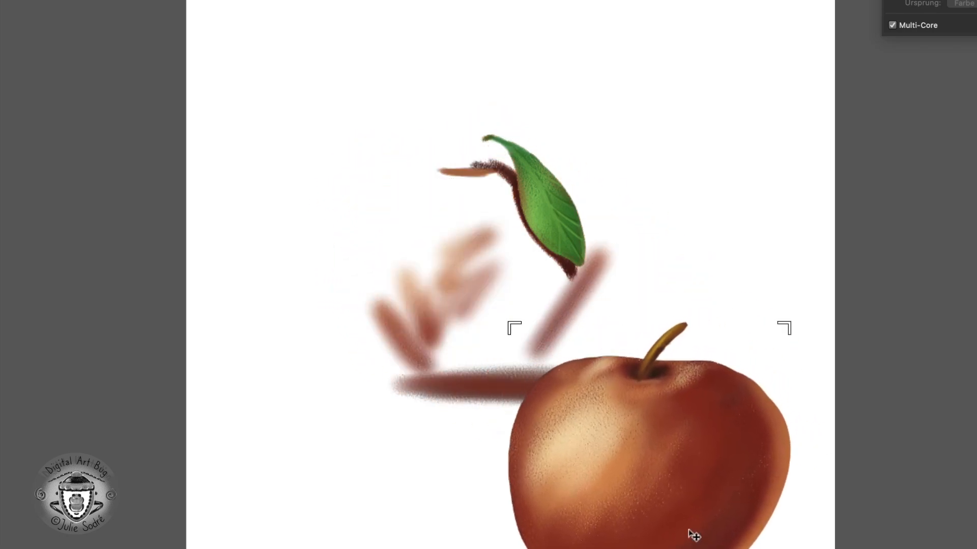
pyautogui.press('super+z')
pyautogui.press('b')
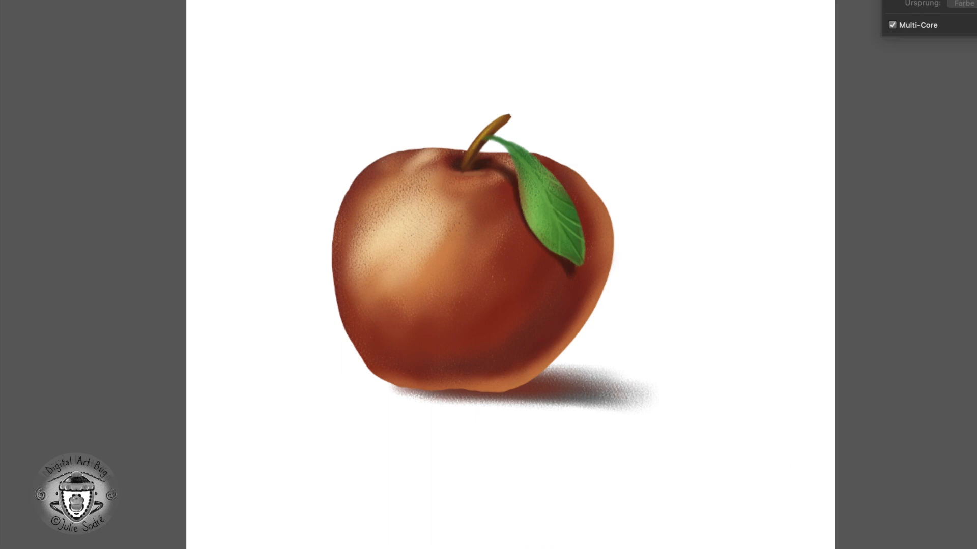
pyautogui.moveTo(514, 291)
pyautogui.mouseDown()
pyautogui.moveTo(582, 398)
pyautogui.moveTo(708, 448)
pyautogui.mouseUp()
# - Switch to the layer adjuster and select the Arbeitsfläche
pyautogui.press('v')
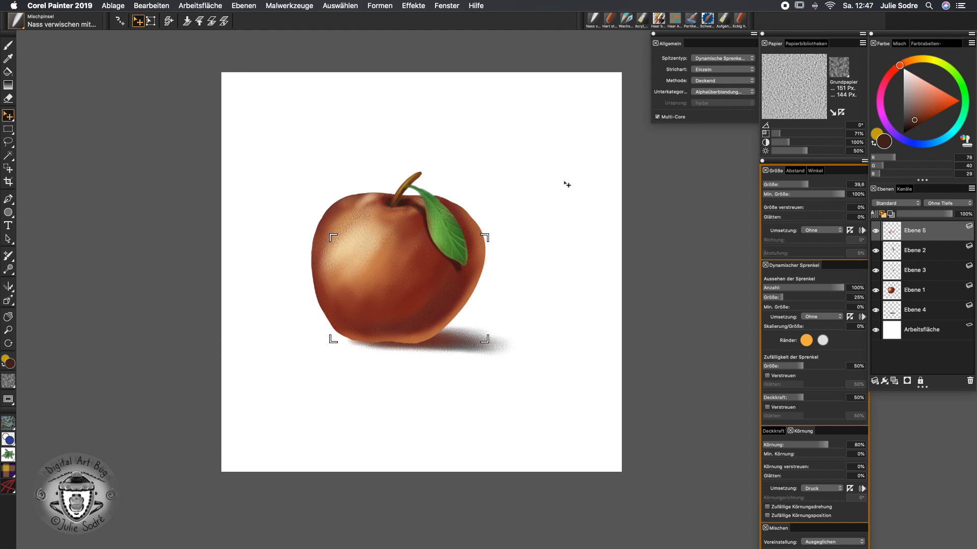
pyautogui.click(931, 332)
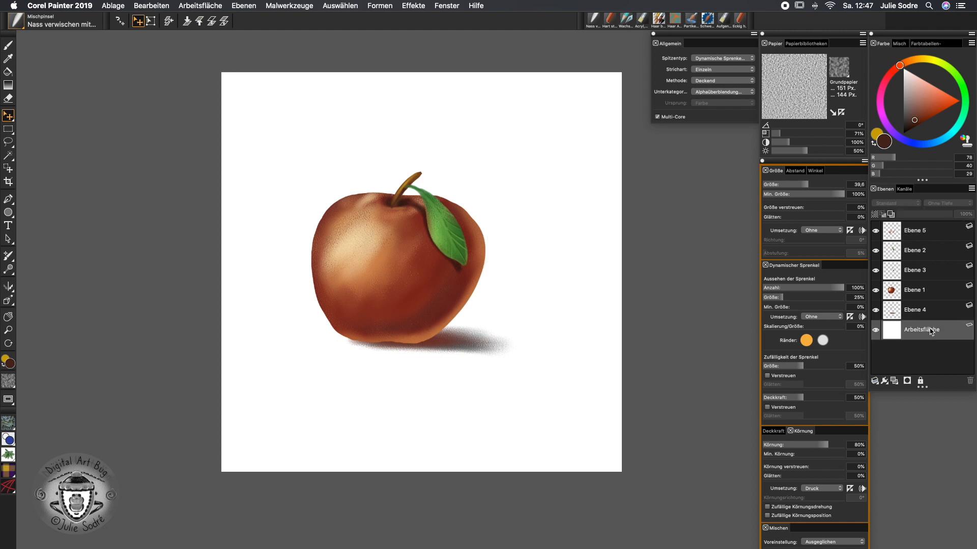